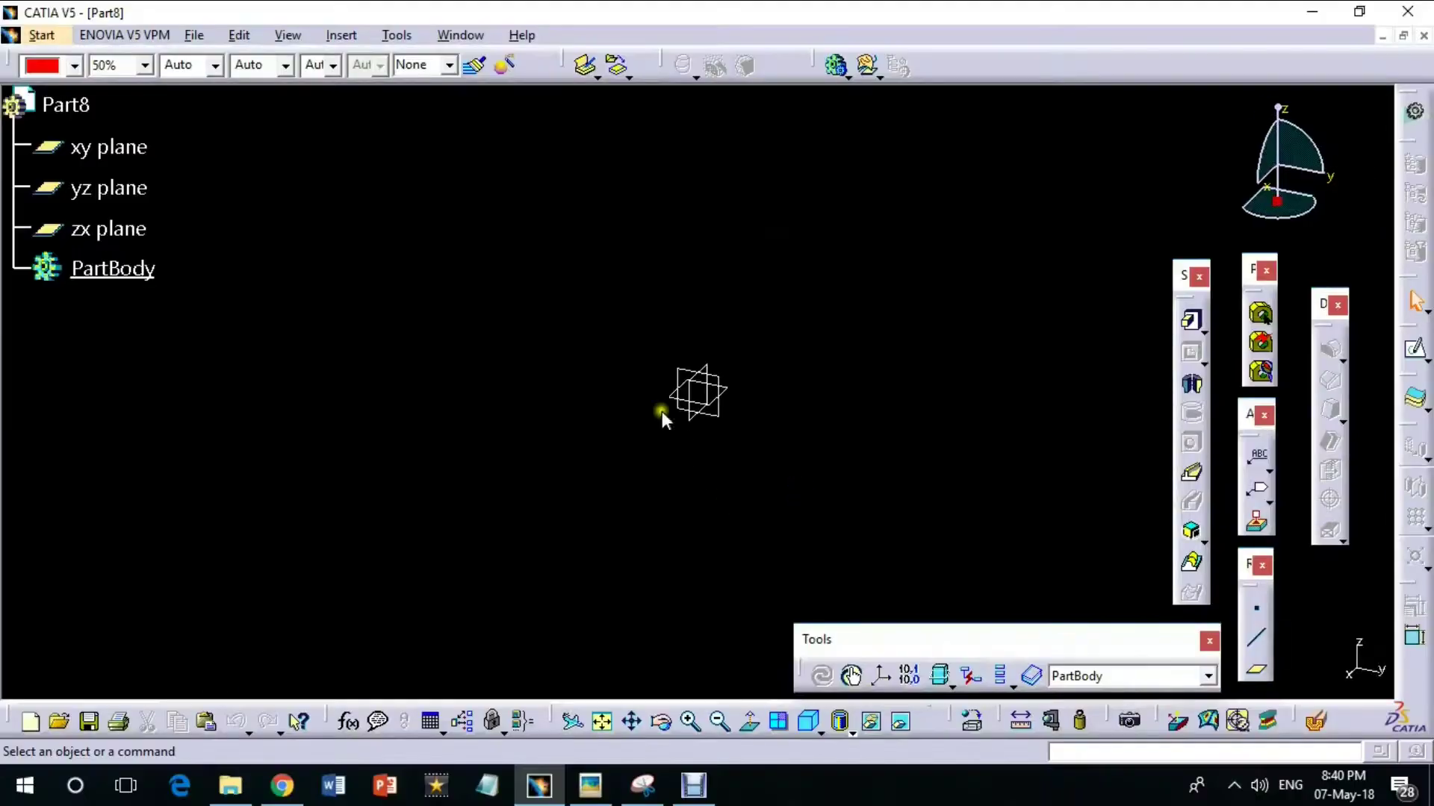
# Step: Insert an axis system and draw a rectangle in a new sketch on the xy plane
pyautogui.click(898, 675)
pyautogui.click(1262, 663)
pyautogui.click(1416, 351)
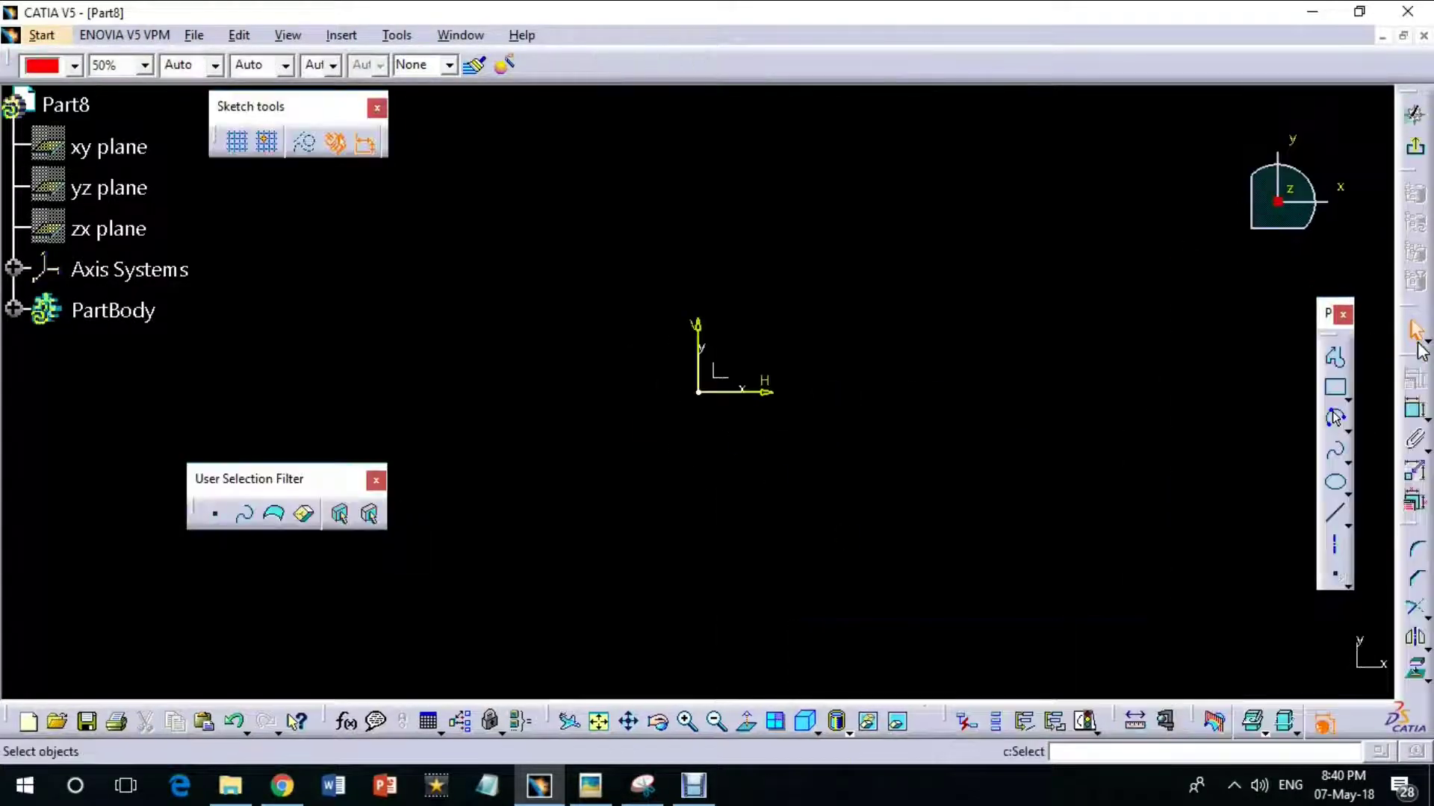
pyautogui.click(1337, 388)
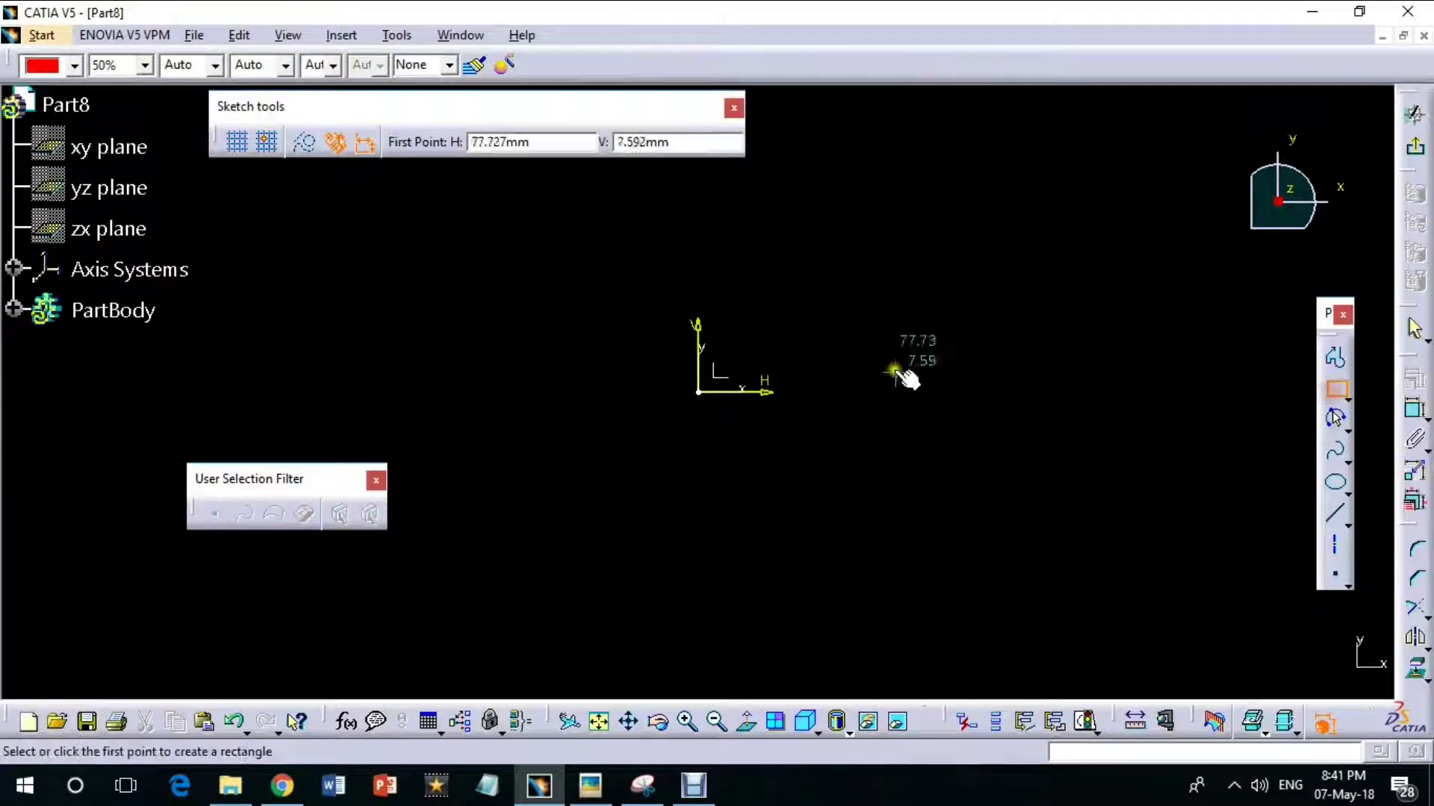
pyautogui.click(838, 311)
pyautogui.click(1025, 408)
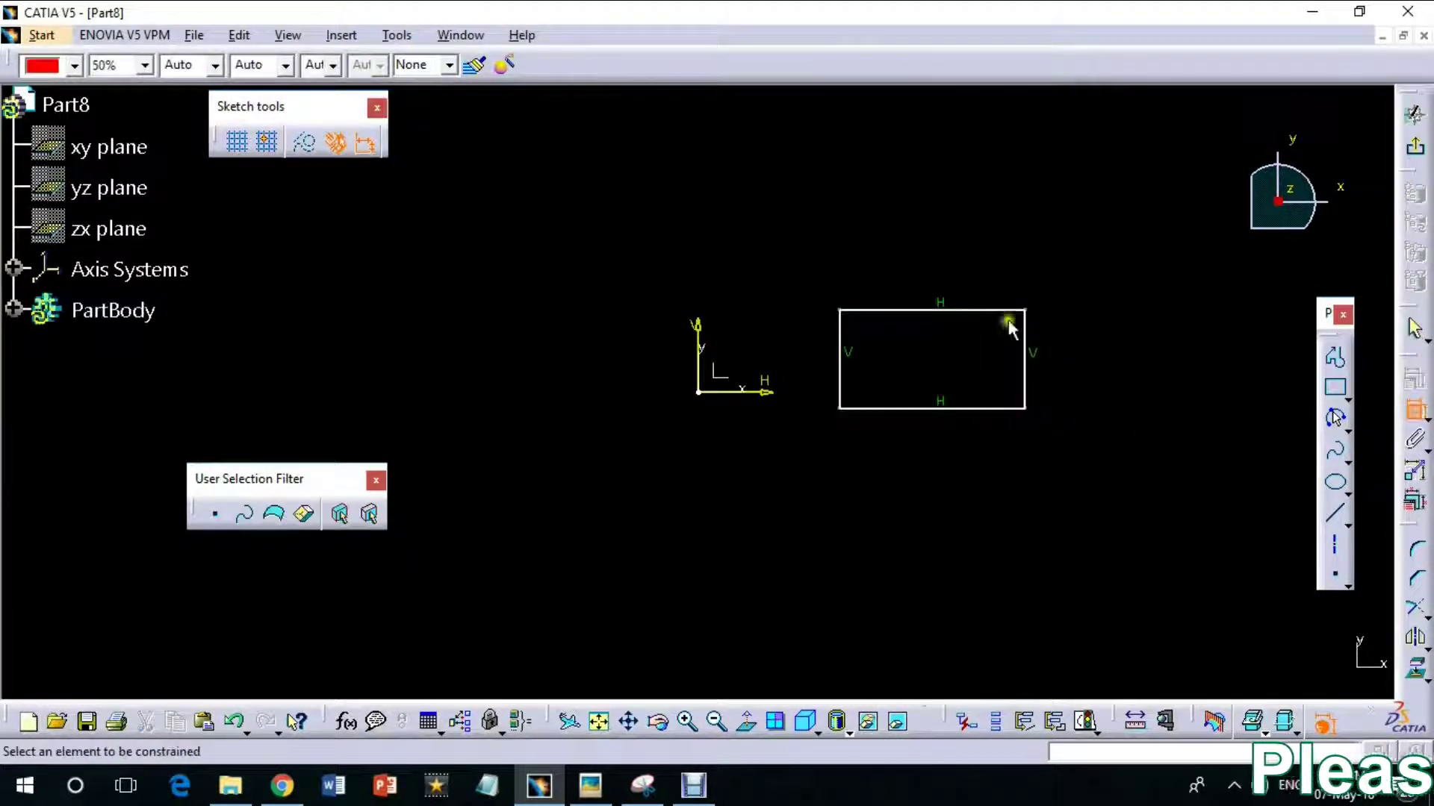
# Step: Dimension the rectangle's height as 60, symmetric about the horizontal axis
pyautogui.rightClick(1090, 356)
pyautogui.click(1150, 560)
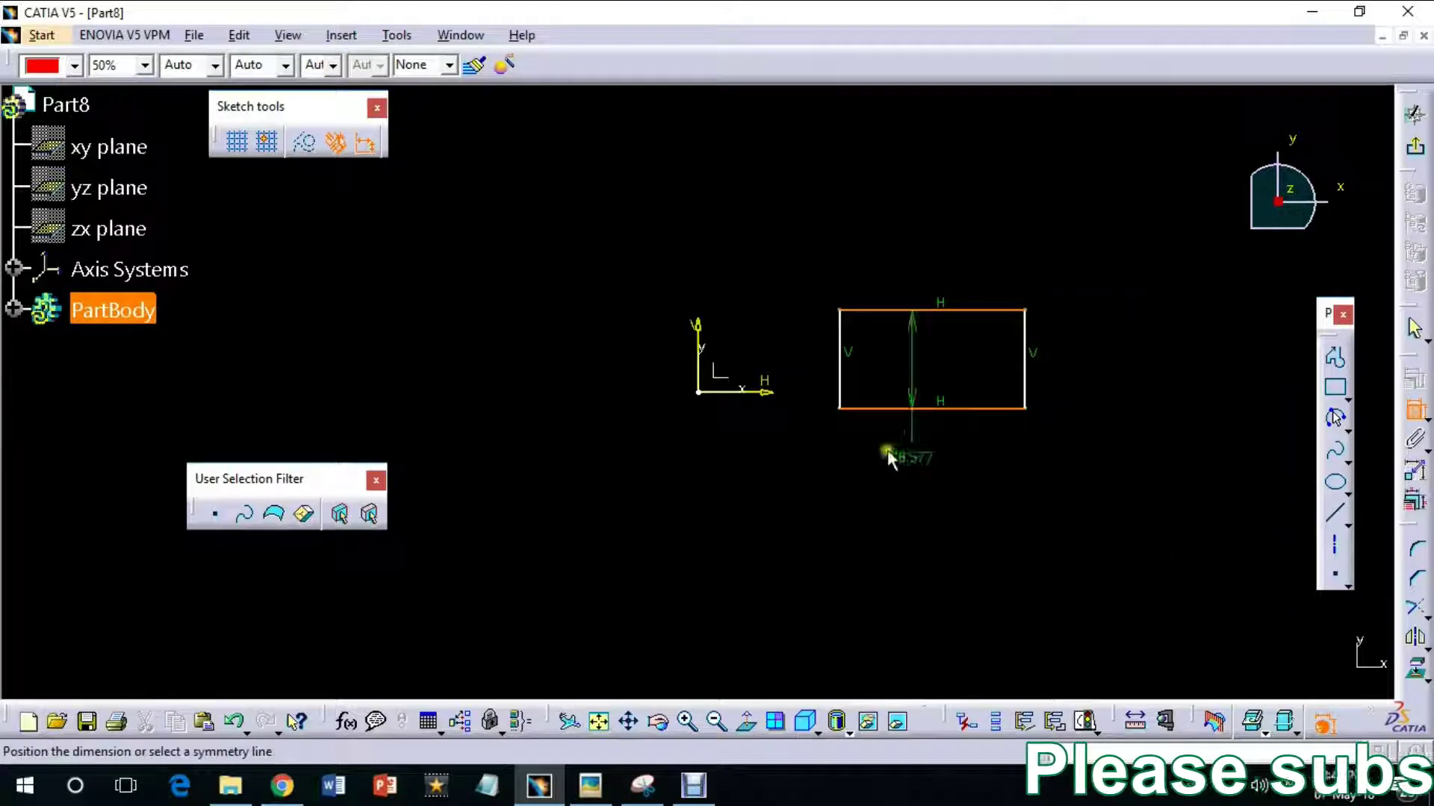
pyautogui.click(781, 392)
pyautogui.click(1027, 392)
pyautogui.click(1086, 397)
pyautogui.doubleClick(1087, 396)
pyautogui.write('60')
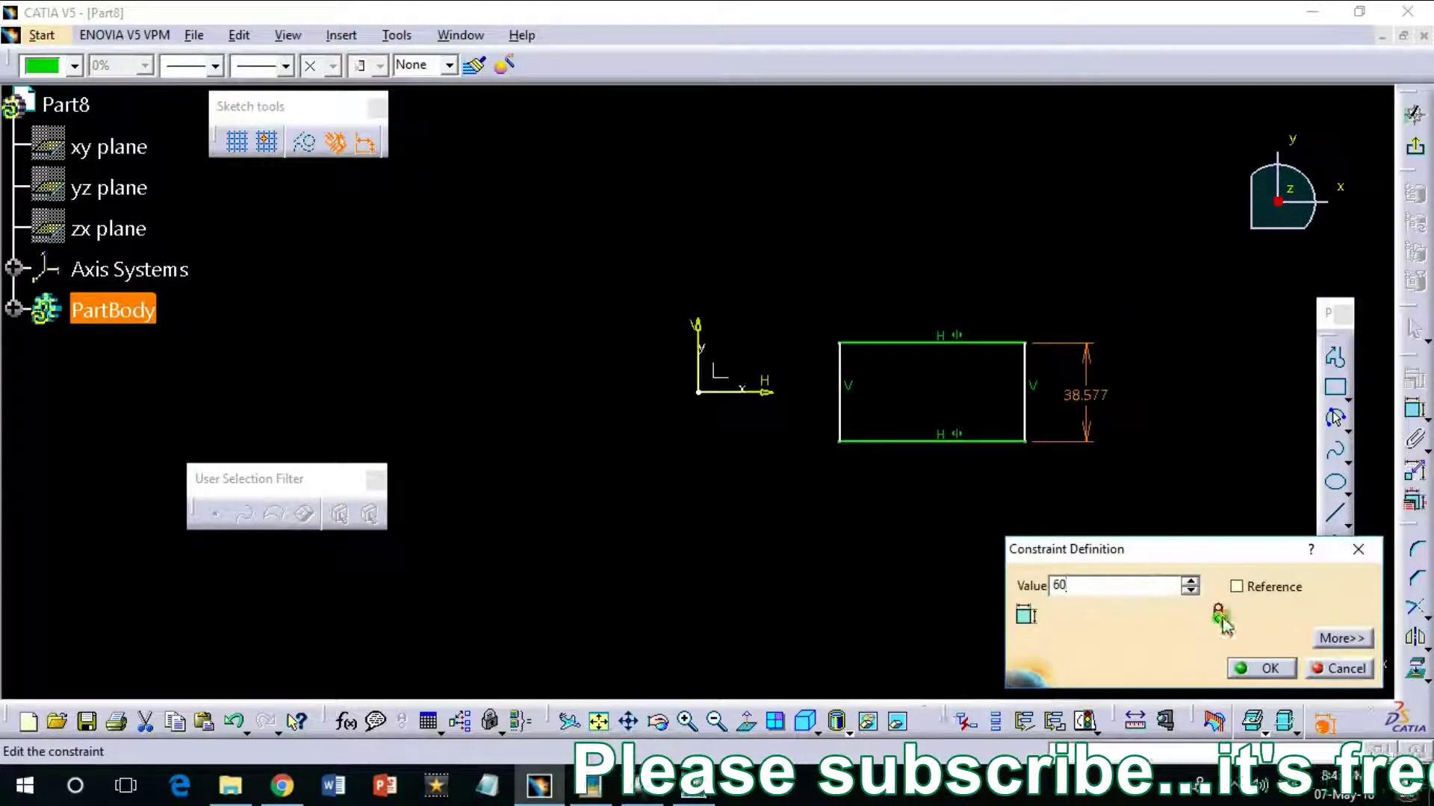
pyautogui.click(1261, 668)
# Step: Dimension the rectangle's bottom edge to a width of 90
pyautogui.click(1414, 409)
pyautogui.click(941, 469)
pyautogui.click(934, 517)
pyautogui.doubleClick(934, 513)
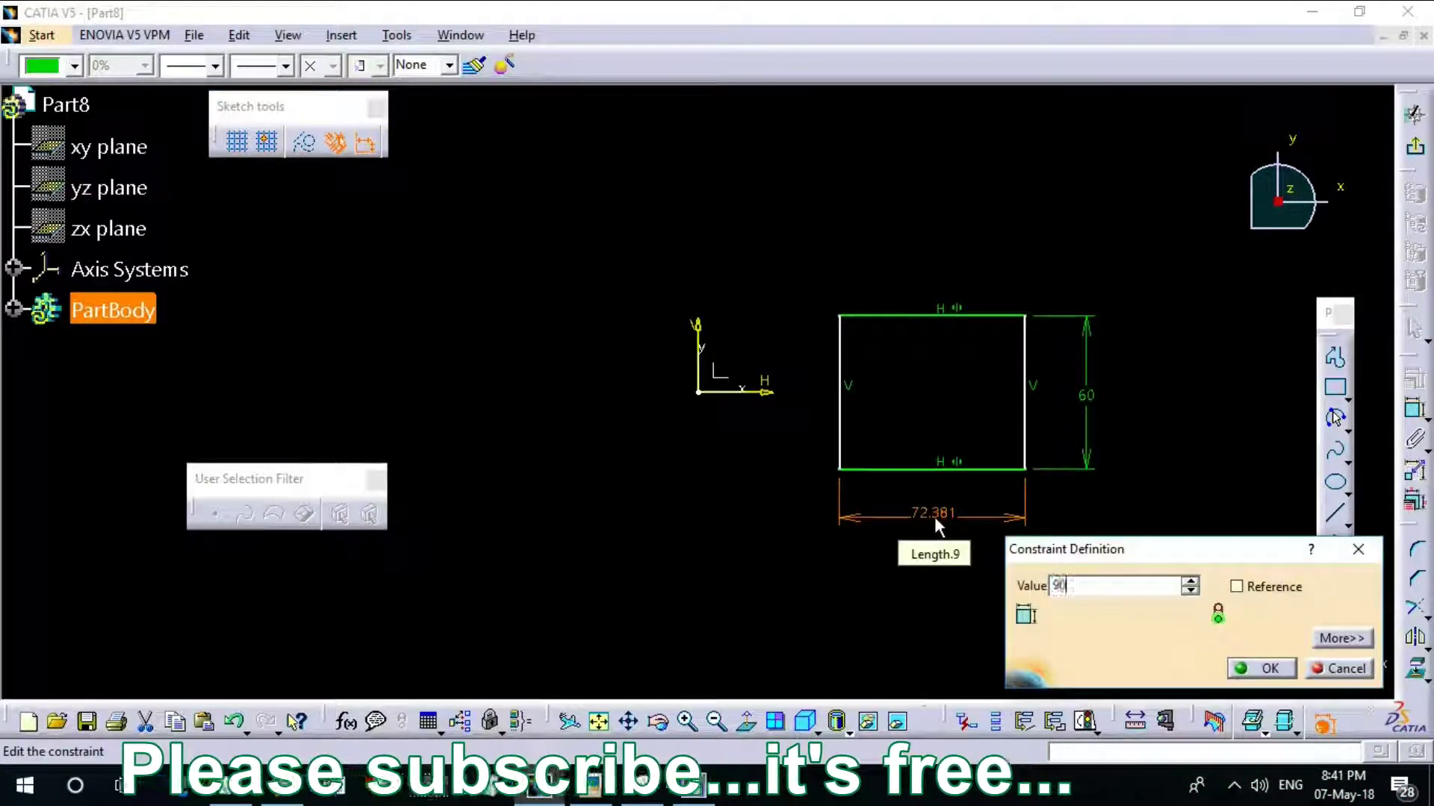
pyautogui.write('90')
pyautogui.press('Return')
# Step: Make the rectangle's left edge coincident with the vertical axis
pyautogui.click(794, 410)
pyautogui.click(699, 403)
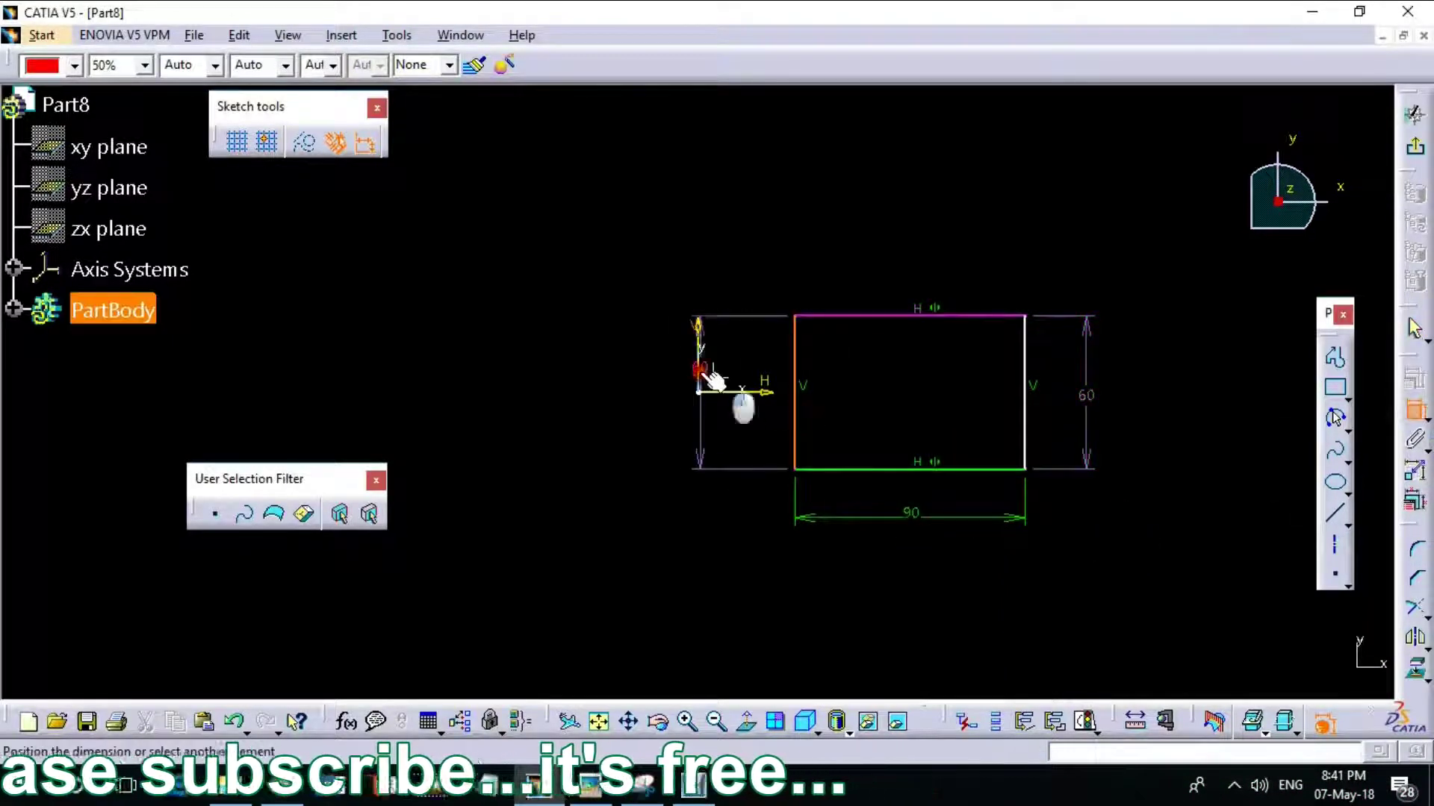
pyautogui.rightClick(686, 576)
pyautogui.click(751, 493)
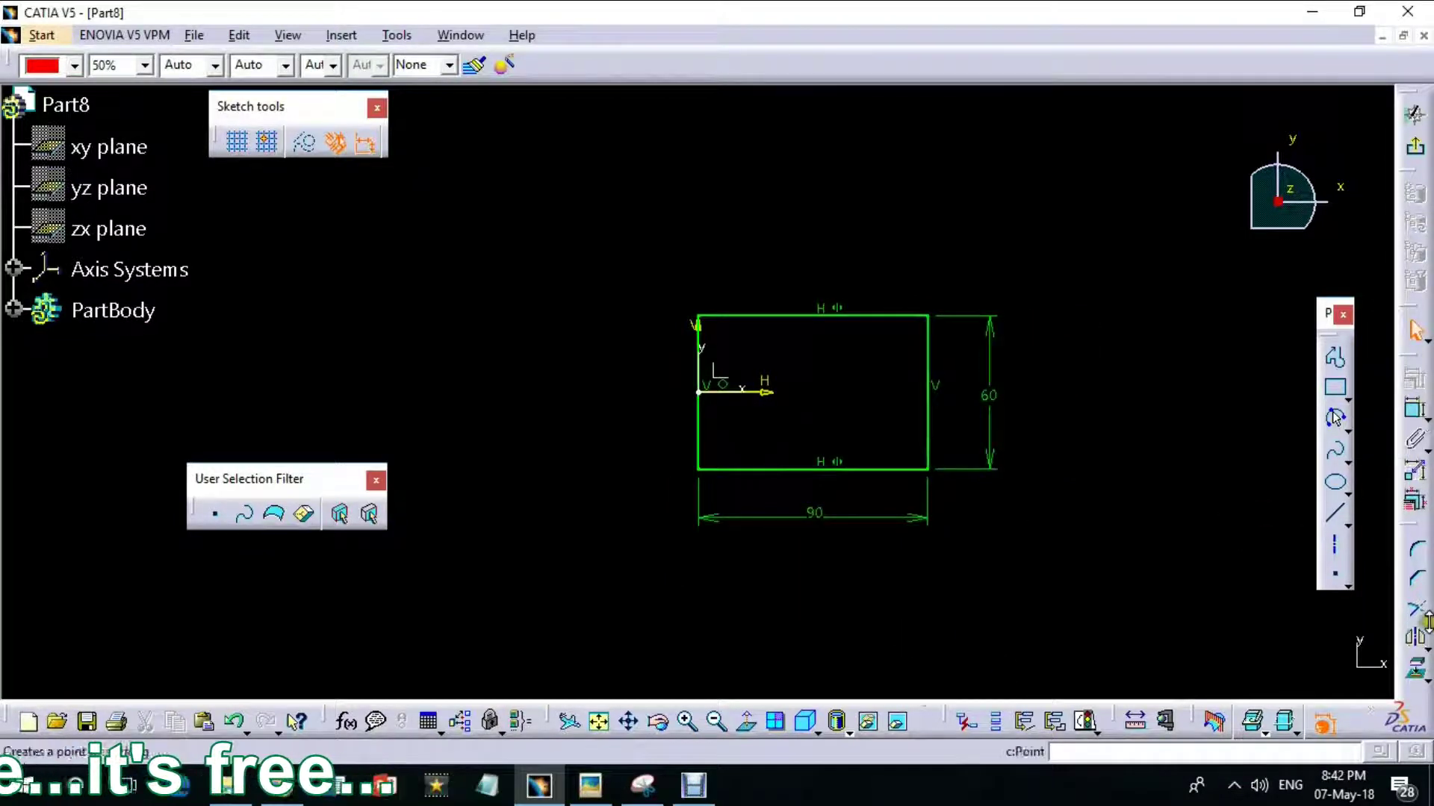
# Step: Trim off the left edge and draw a three-point arc bulging left in its place
pyautogui.click(698, 422)
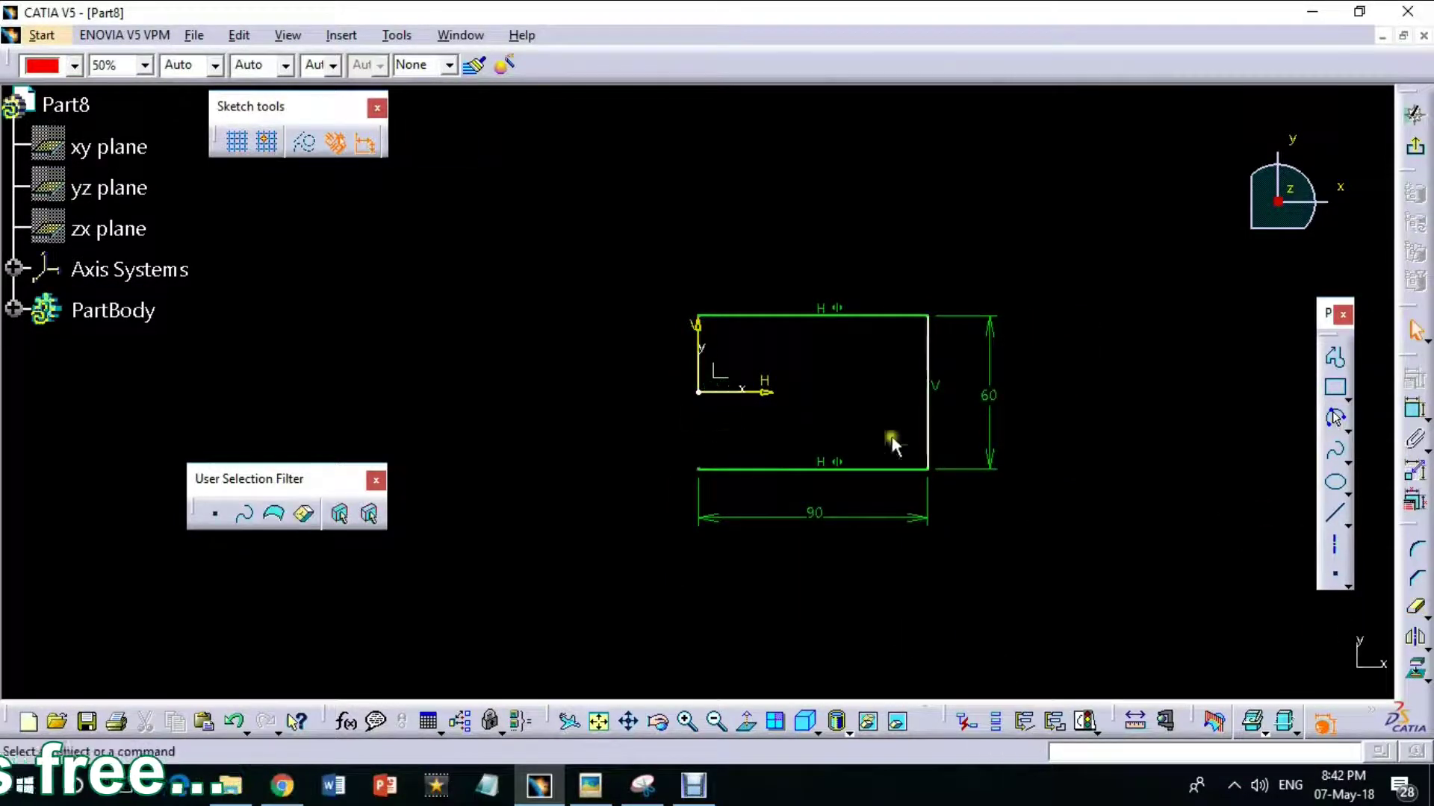
pyautogui.click(702, 725)
pyautogui.click(1337, 421)
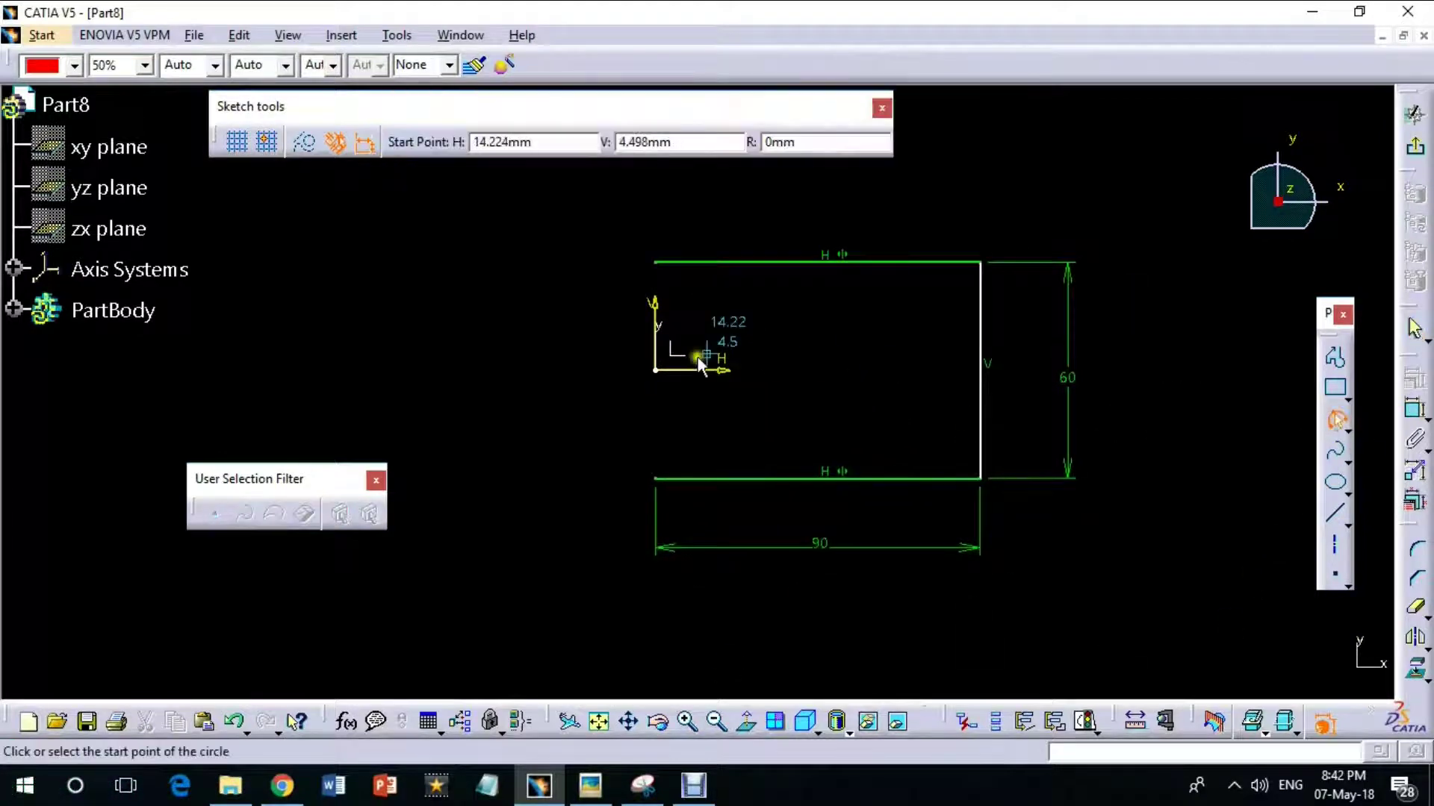
pyautogui.click(609, 410)
# Step: Set the arc radius to 30 and exit the sketch
pyautogui.doubleClick(513, 369)
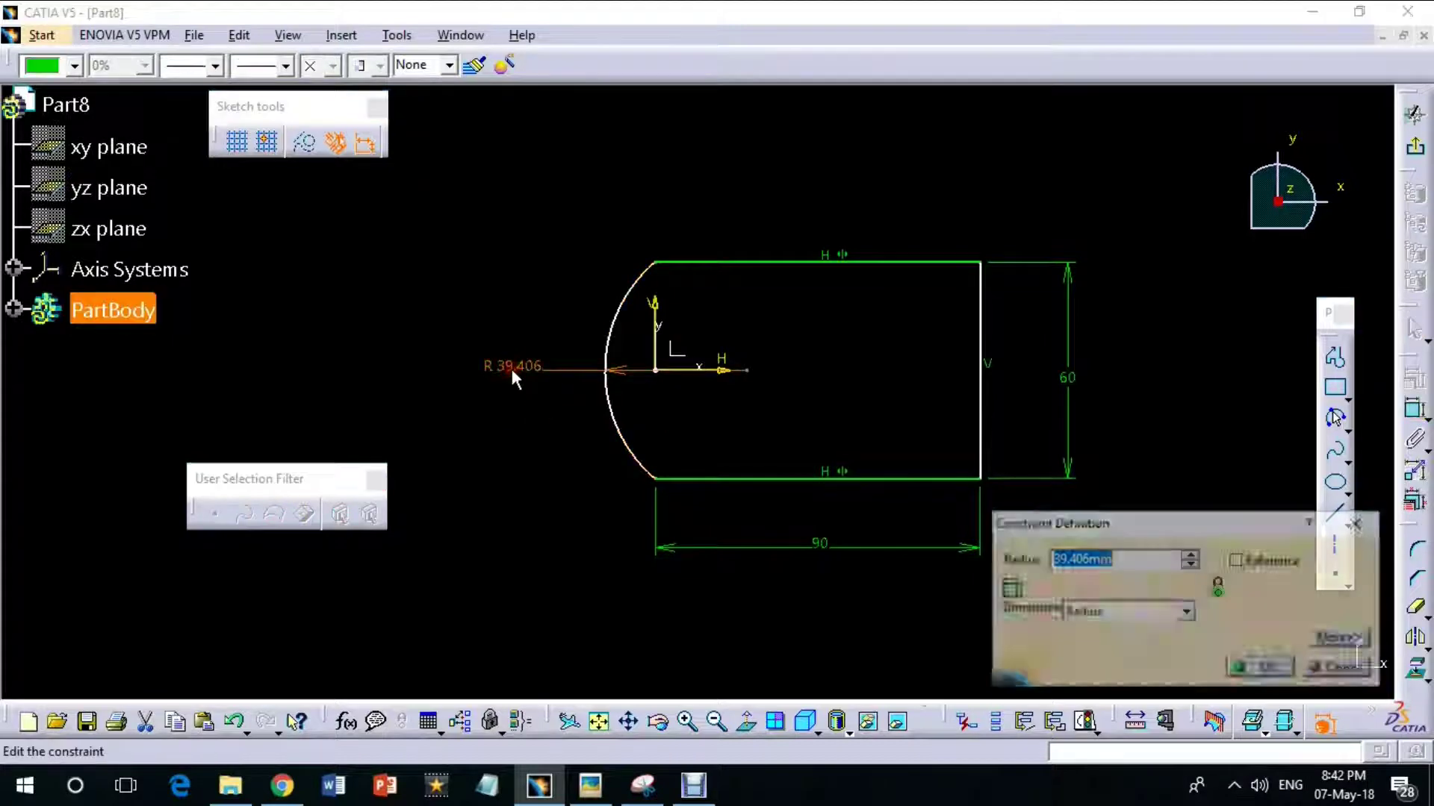
pyautogui.write('30')
pyautogui.press('Return')
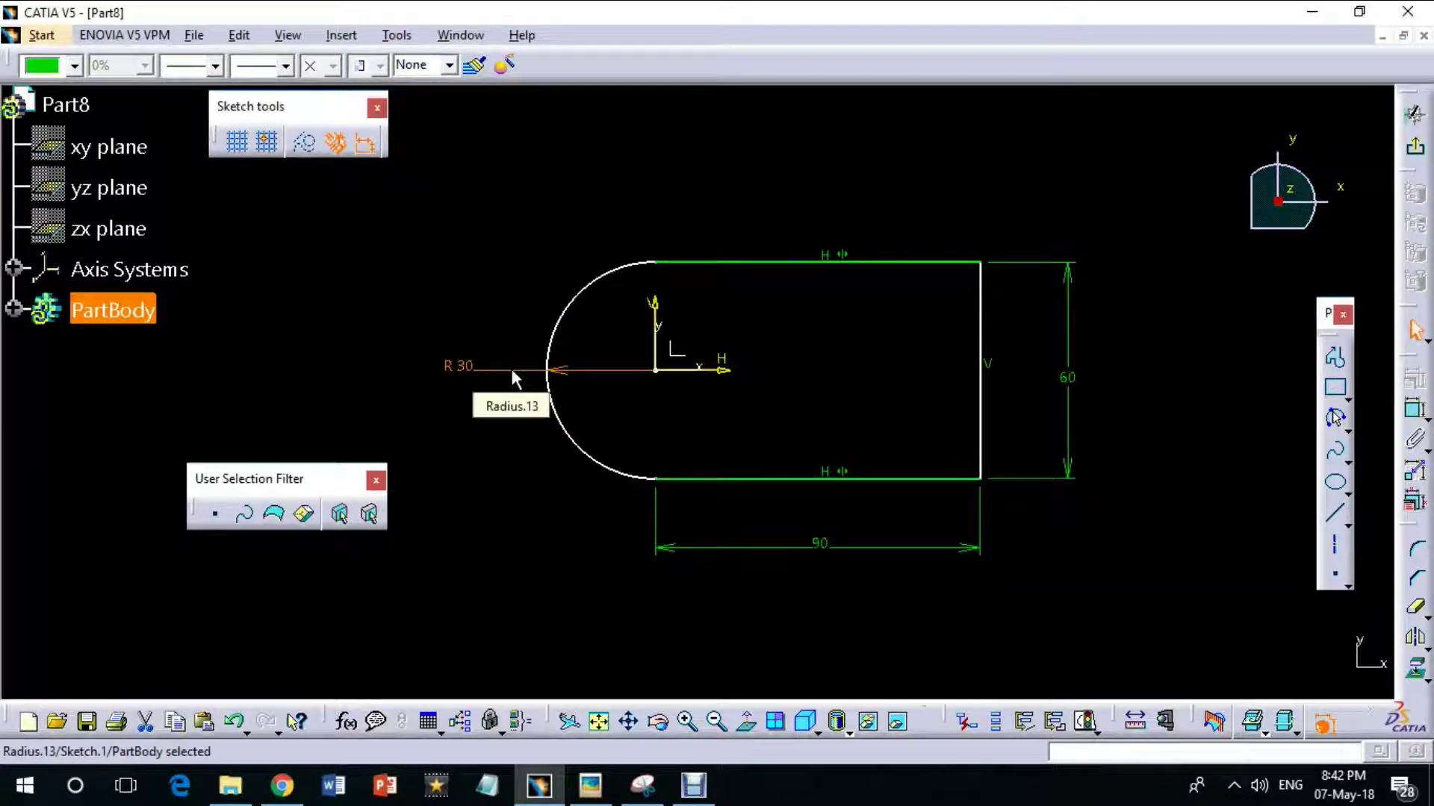
pyautogui.click(1094, 575)
pyautogui.click(1415, 154)
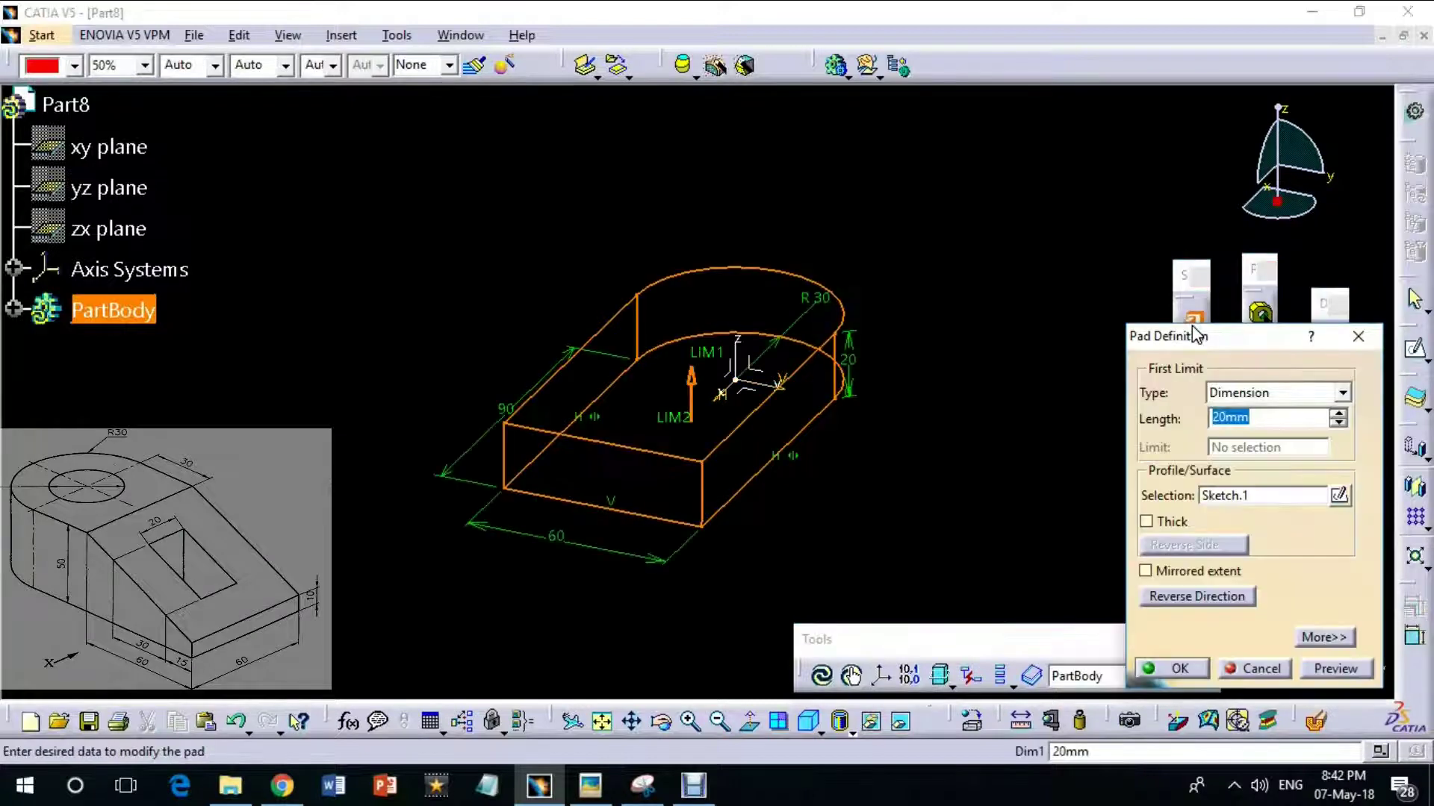
# Step: Pad the profile 50 mm and start a new sketch on the block's top face
pyautogui.write('50')
pyautogui.press('Return')
pyautogui.click(1268, 272)
pyautogui.moveTo(1322, 304); pyautogui.dragTo(1415, 482)
pyautogui.click(1263, 415)
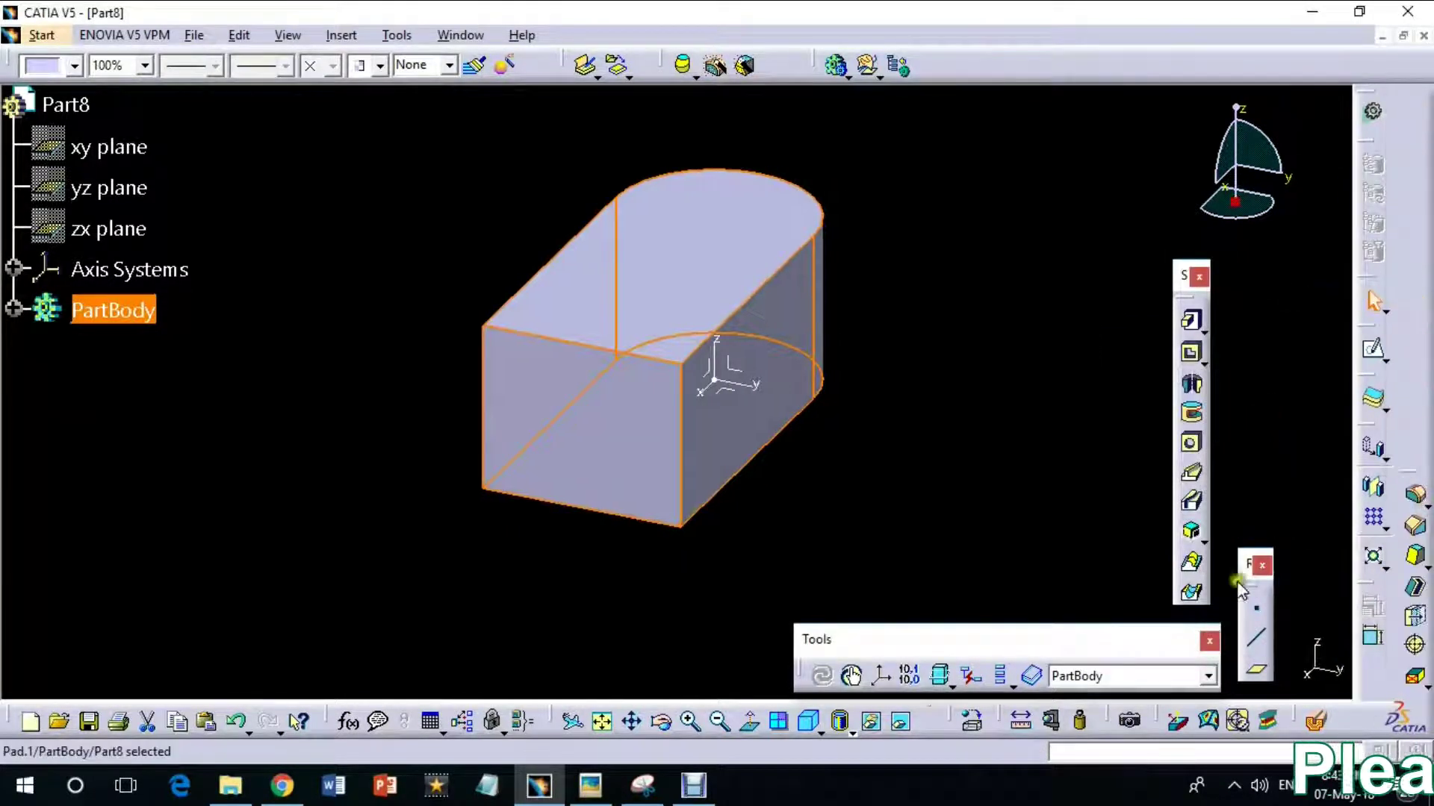
pyautogui.click(694, 250)
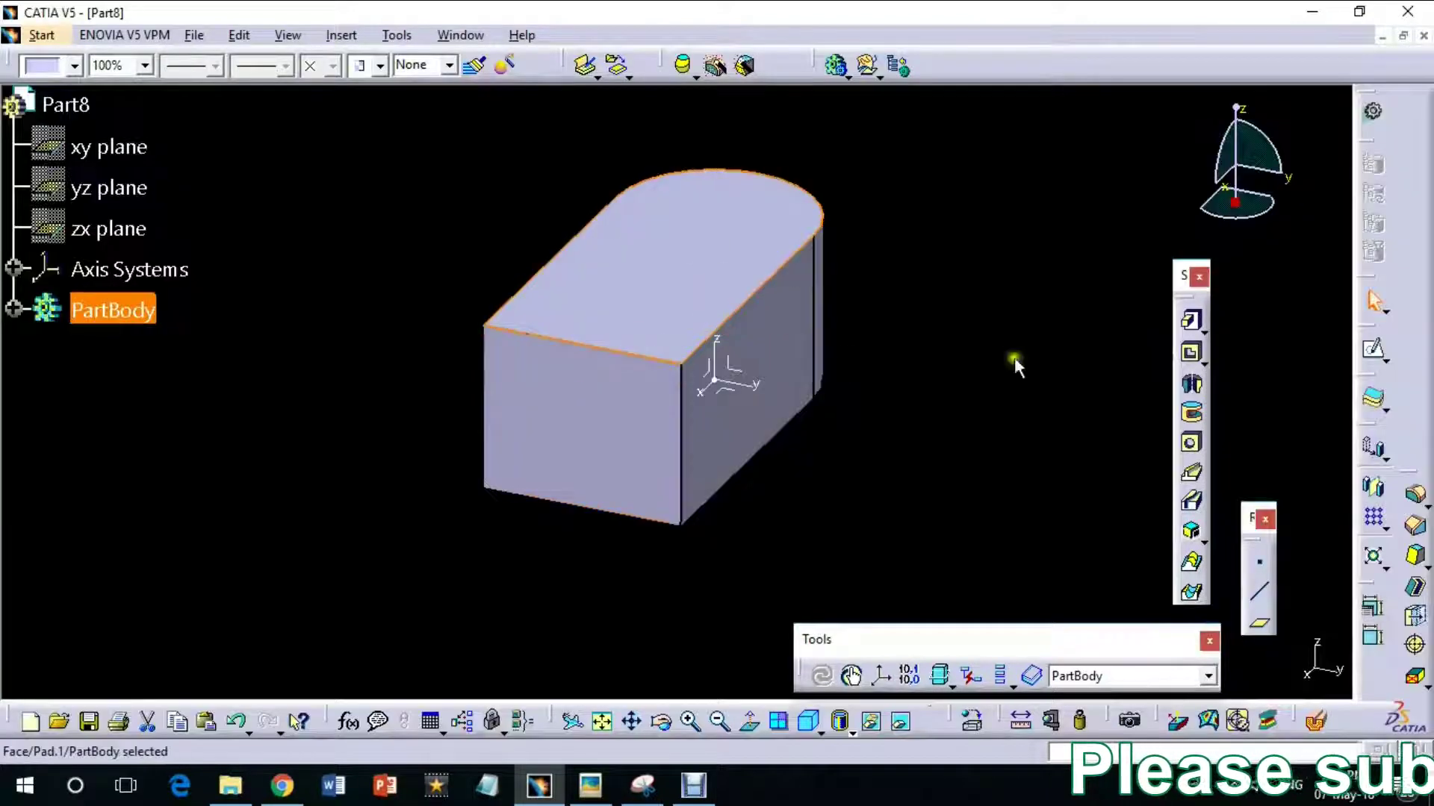
pyautogui.click(1190, 320)
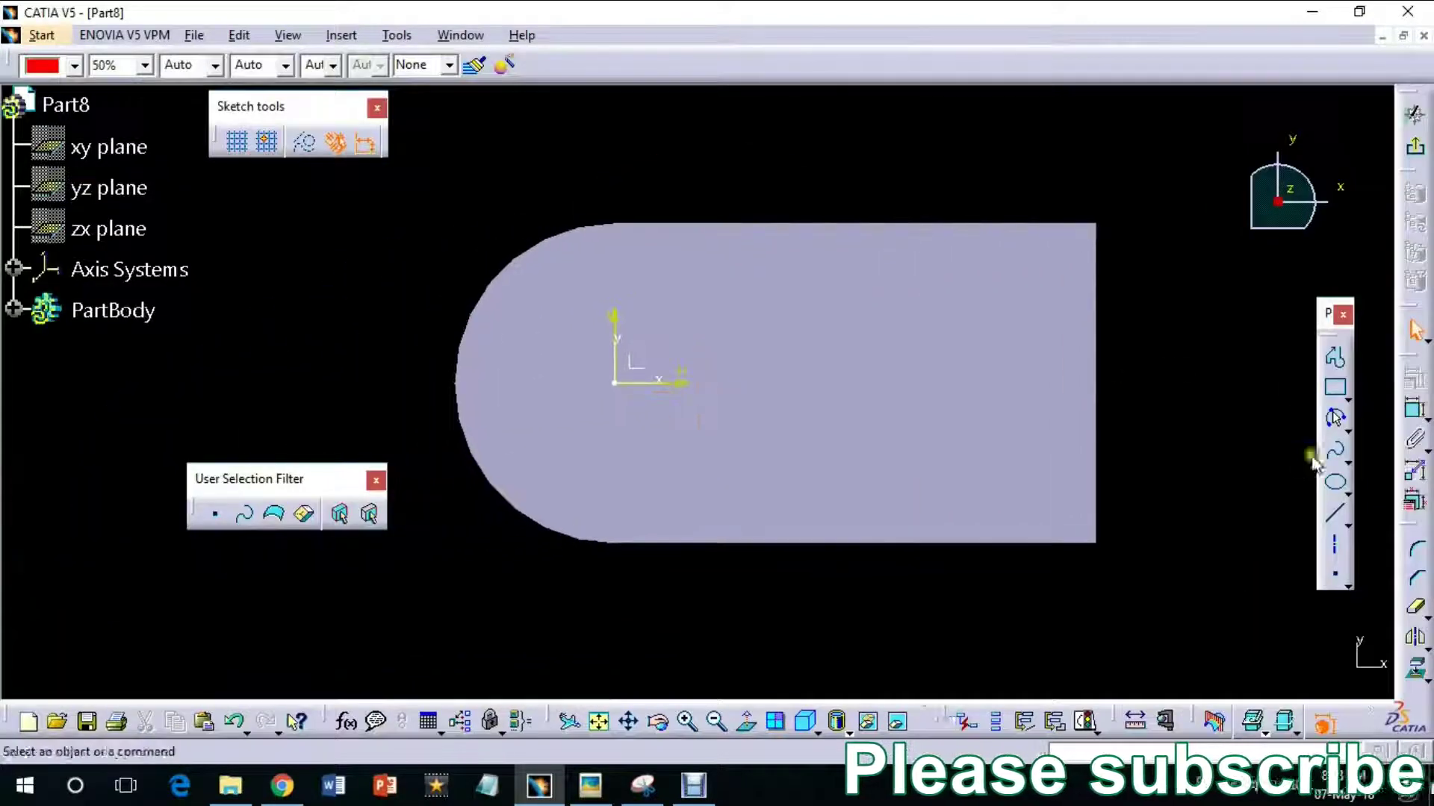
# Step: Draw a circle centred on the origin with a 30 mm diameter
pyautogui.click(1348, 431)
pyautogui.click(1237, 448)
pyautogui.click(613, 383)
pyautogui.click(698, 446)
pyautogui.click(1415, 408)
pyautogui.click(369, 369)
pyautogui.doubleClick(369, 369)
pyautogui.write('30')
pyautogui.press('Return')
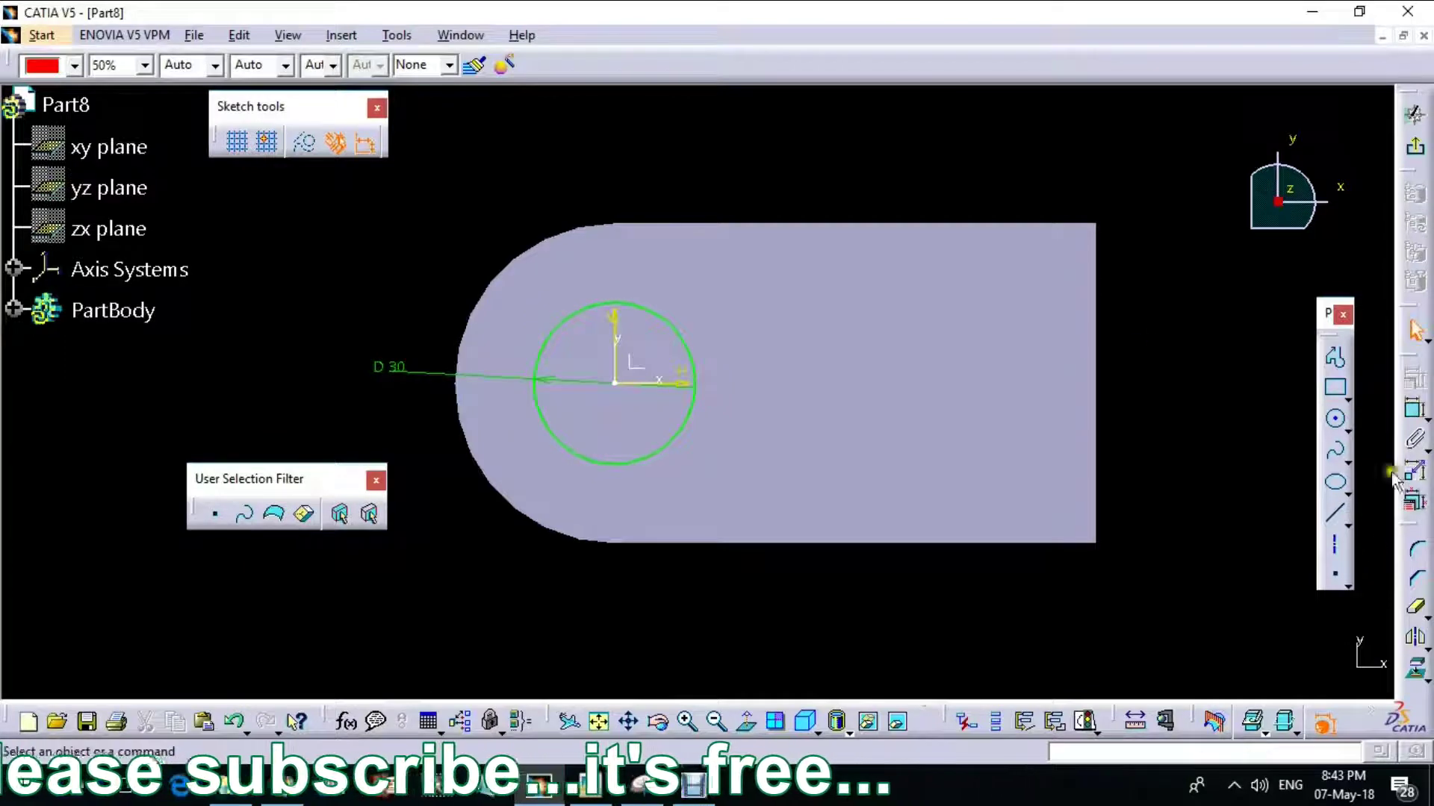
# Step: Draw a rectangle and dimension its height to 20 mm
pyautogui.click(1335, 388)
pyautogui.click(881, 342)
pyautogui.click(1011, 412)
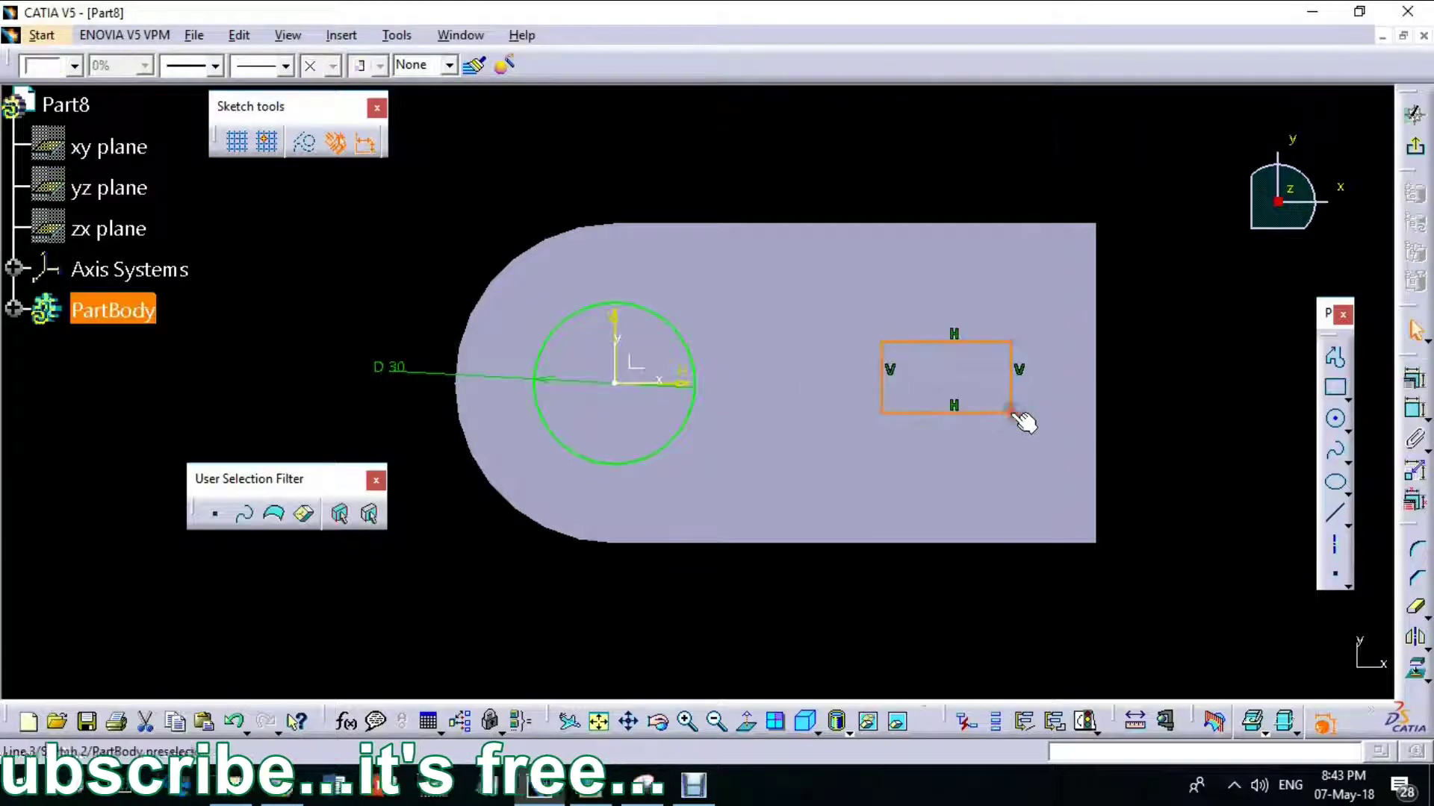
pyautogui.click(953, 342)
pyautogui.click(960, 413)
pyautogui.rightClick(1149, 386)
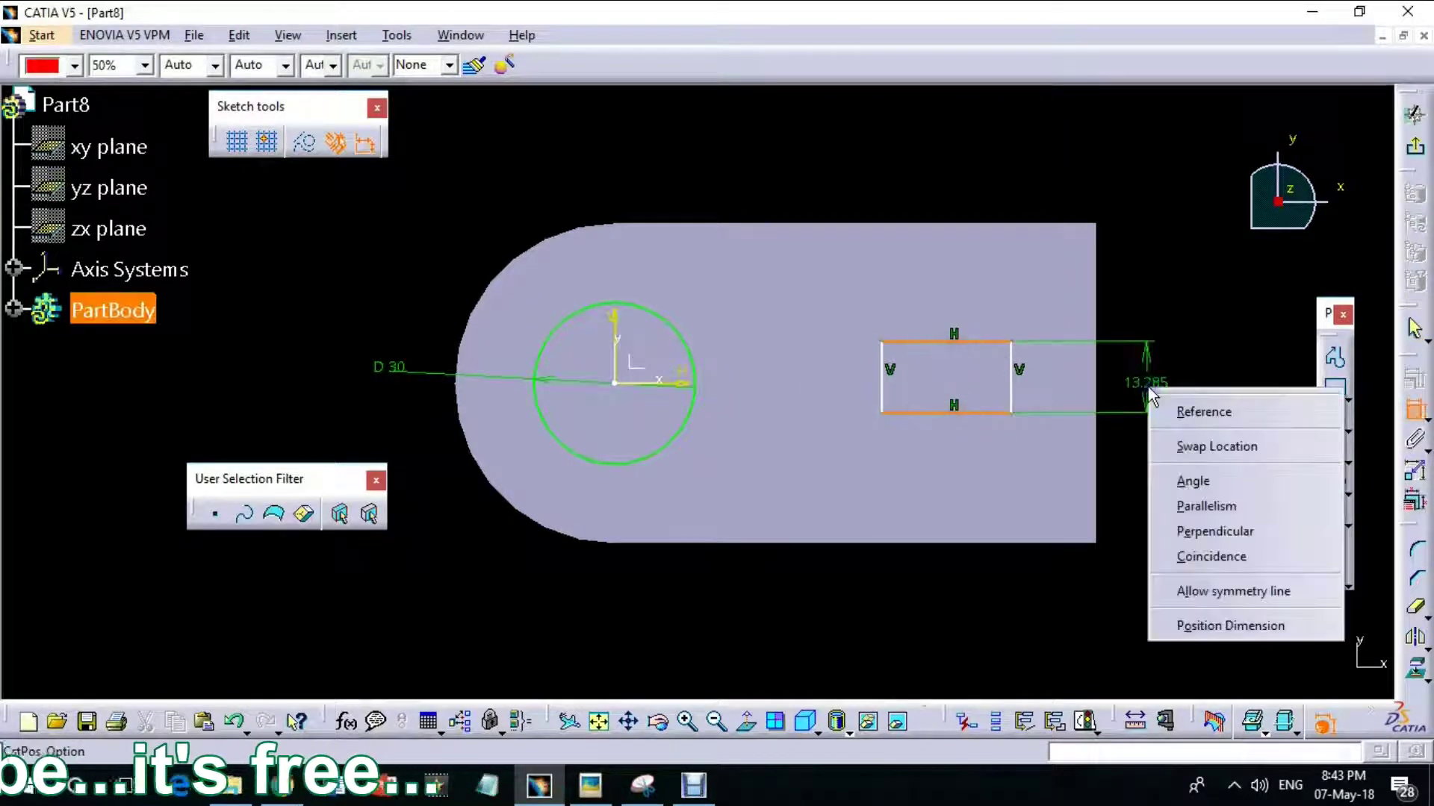
pyautogui.click(1201, 586)
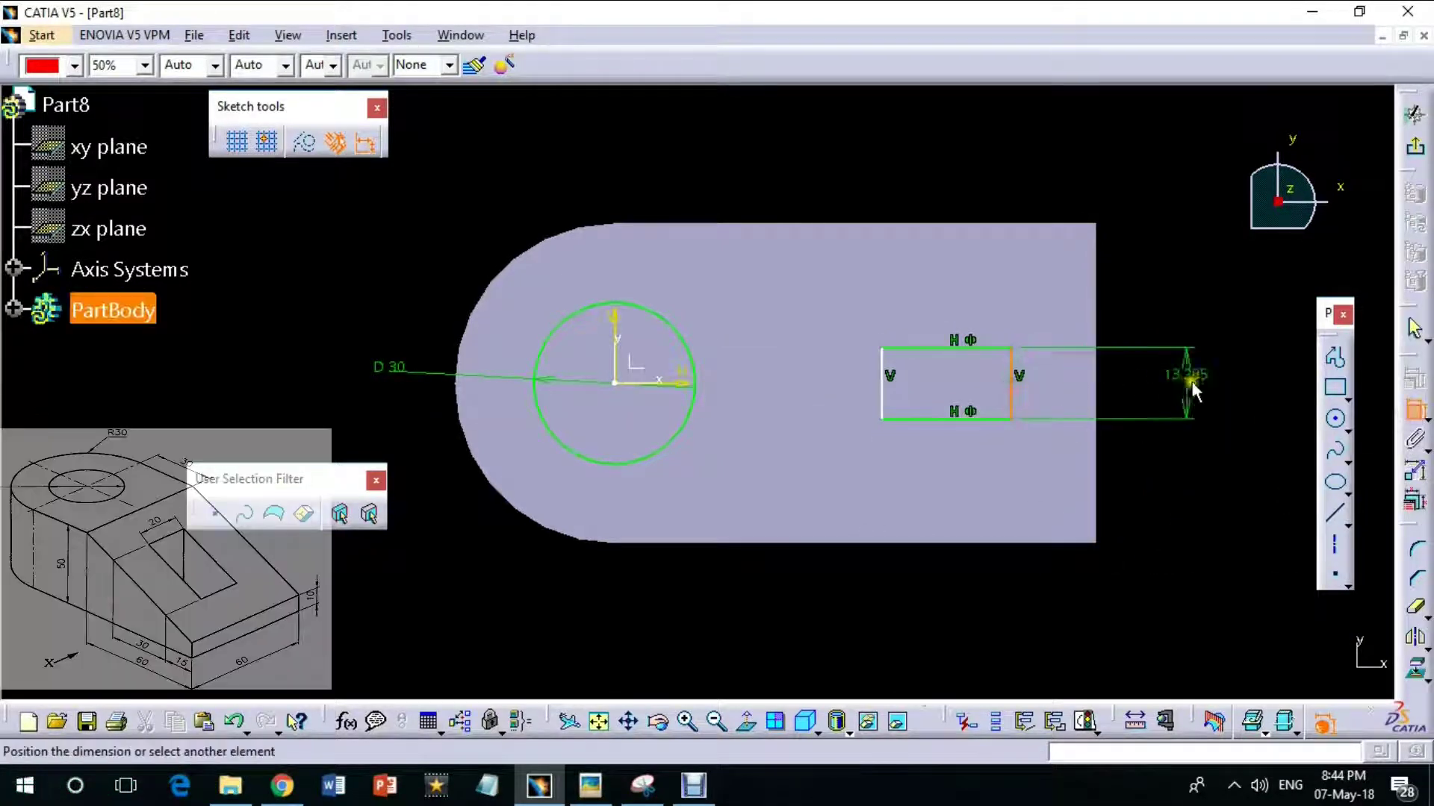
pyautogui.click(1192, 382)
pyautogui.doubleClick(1191, 378)
pyautogui.write('20')
pyautogui.press('Return')
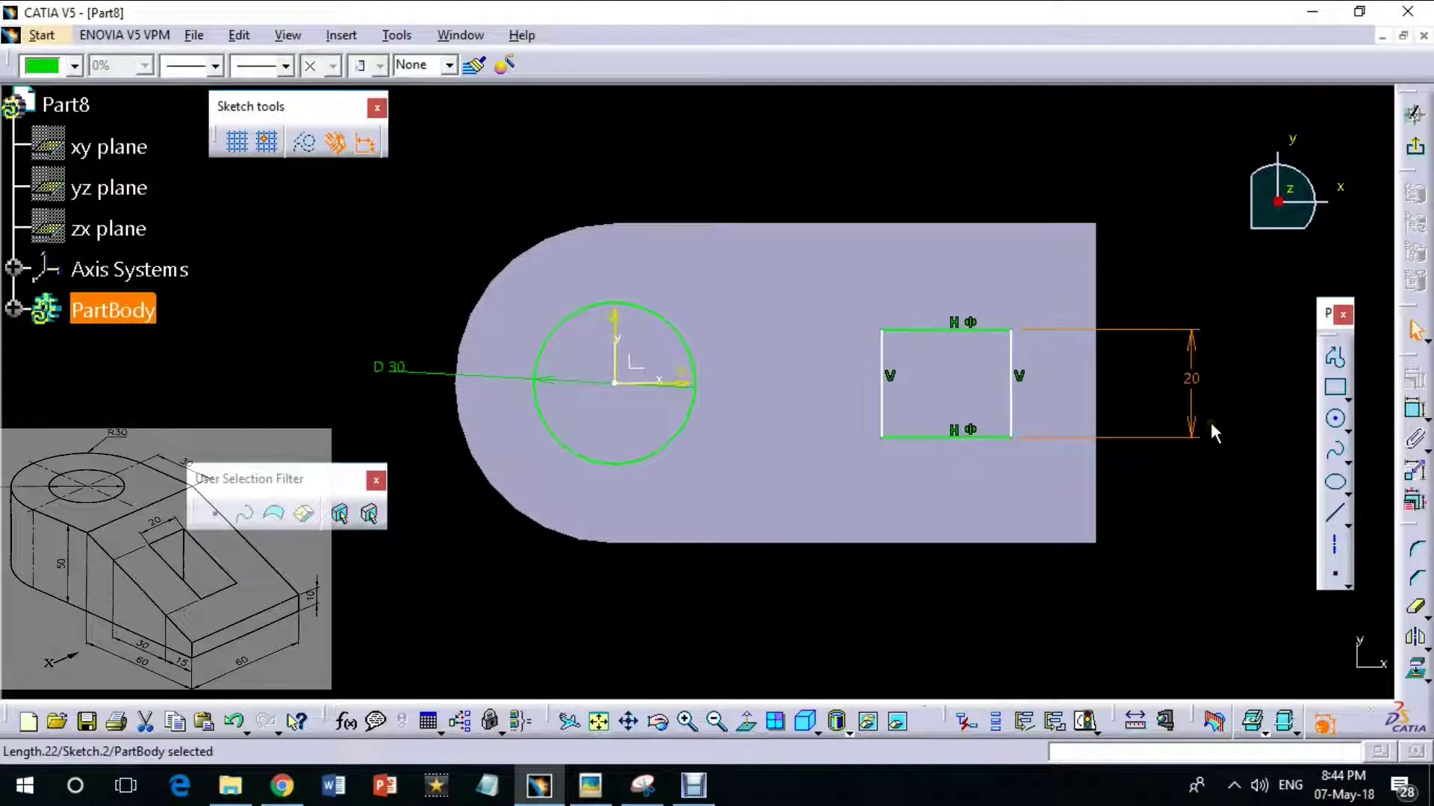
# Step: Set the rectangle width to 30 mm and its offset from the right end to 15 mm
pyautogui.click(1414, 408)
pyautogui.click(953, 437)
pyautogui.click(953, 582)
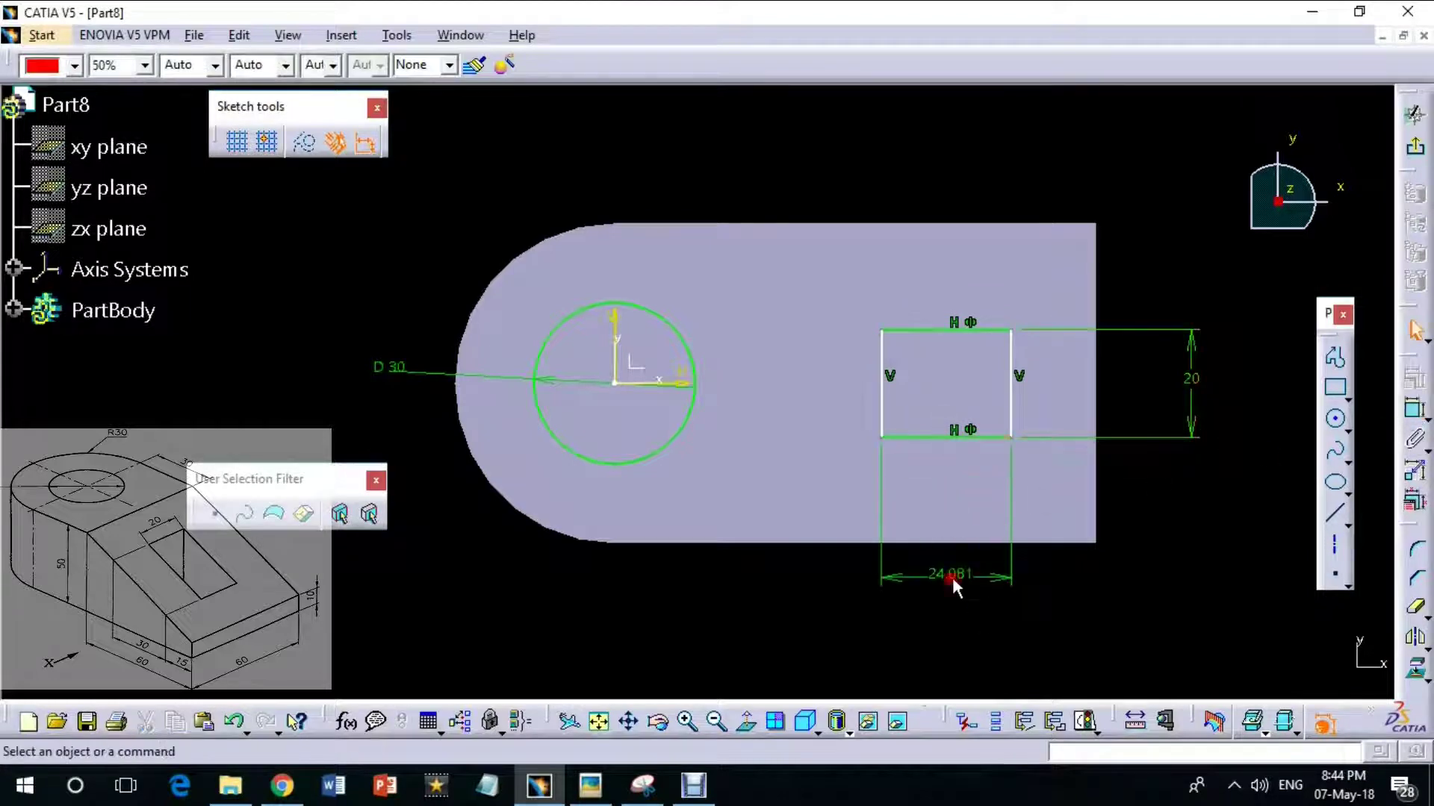
pyautogui.doubleClick(953, 580)
pyautogui.write('30')
pyautogui.press('Return')
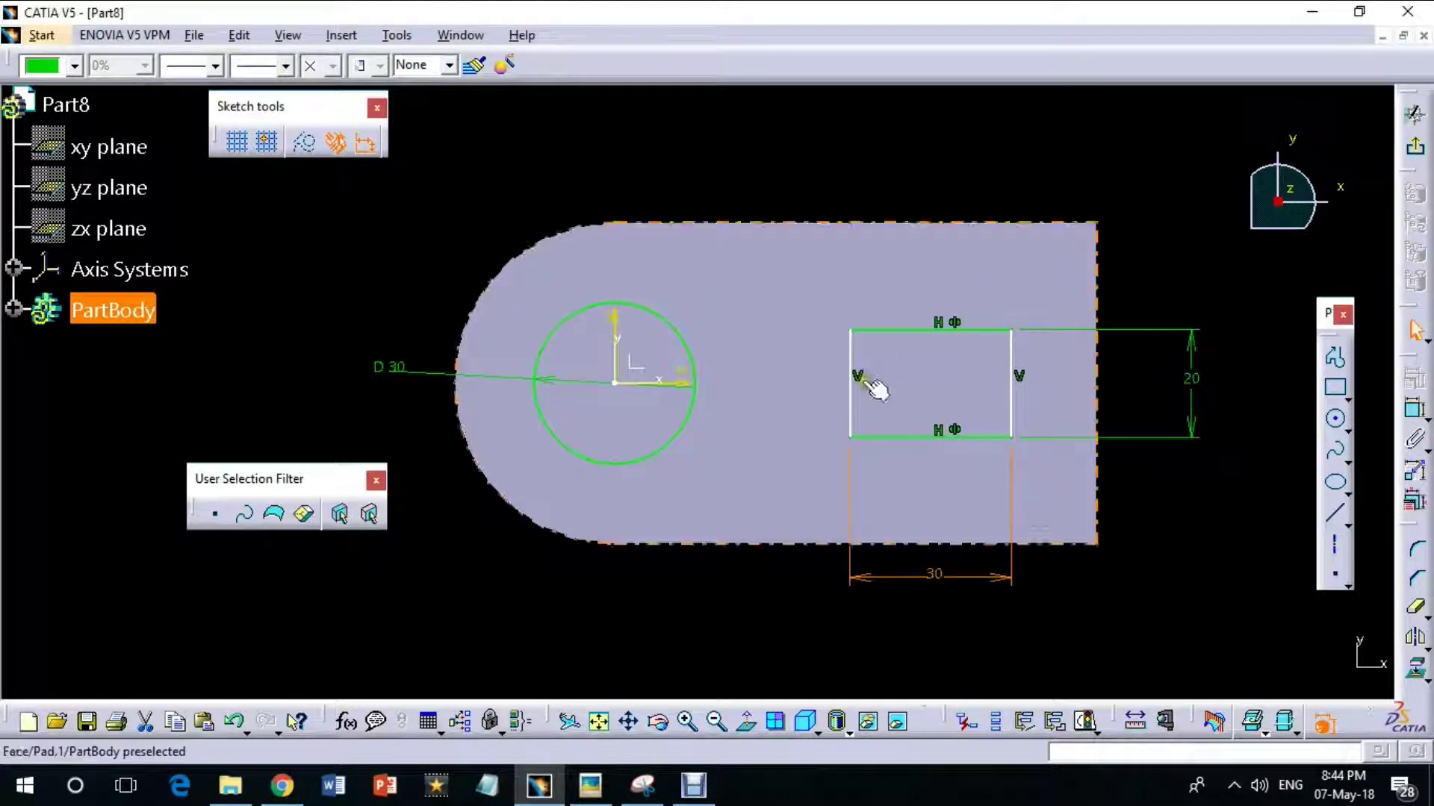
pyautogui.click(1055, 178)
pyautogui.doubleClick(1056, 178)
pyautogui.write('15')
pyautogui.press('Return')
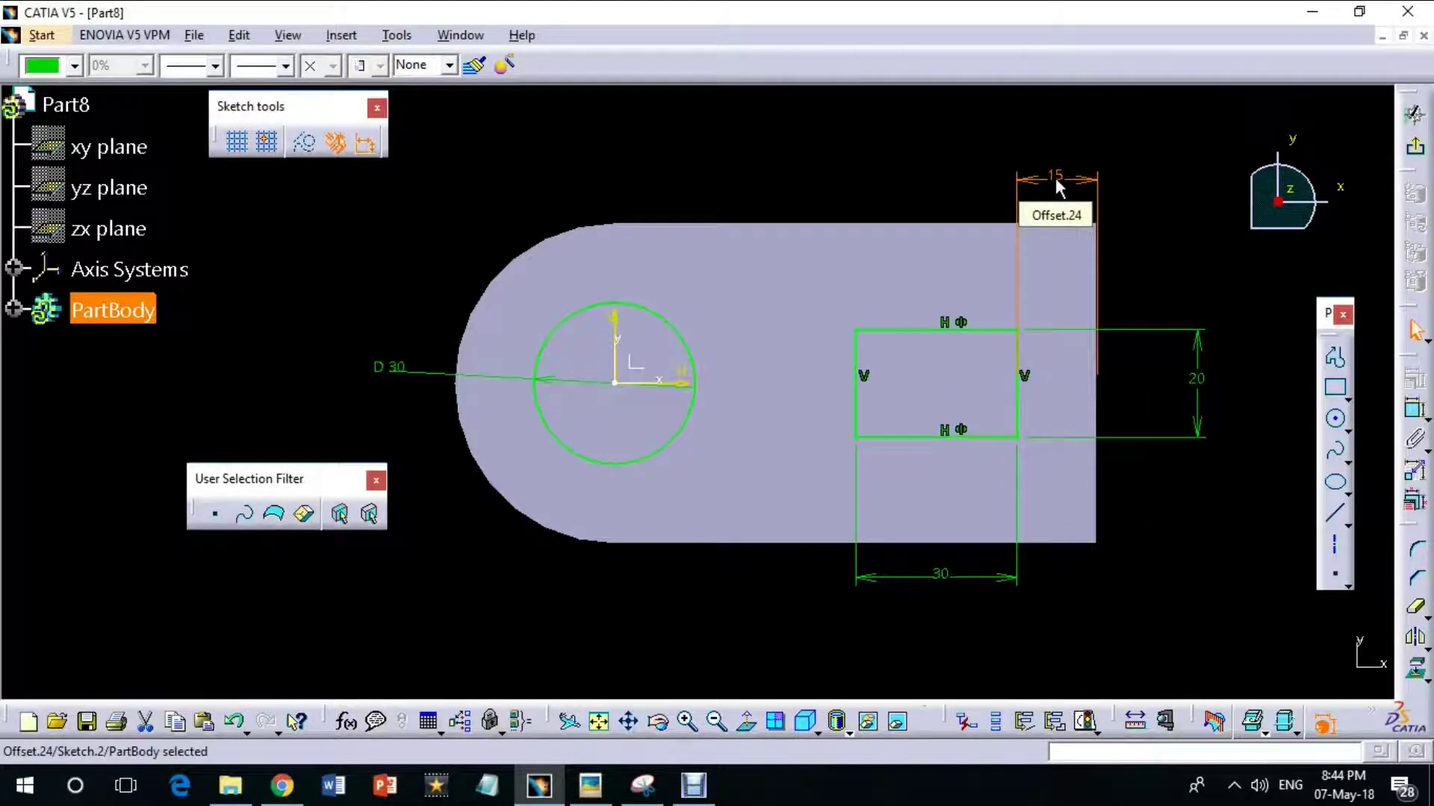
# Step: Pocket the hole-and-rectangle sketch 50 mm and start a sketch on the right end face
pyautogui.click(1414, 113)
pyautogui.moveTo(796, 391)
pyautogui.mouseDown(button='middle')
pyautogui.moveTo(649, 534)
pyautogui.moveTo(742, 537)
pyautogui.mouseUp(button='middle')
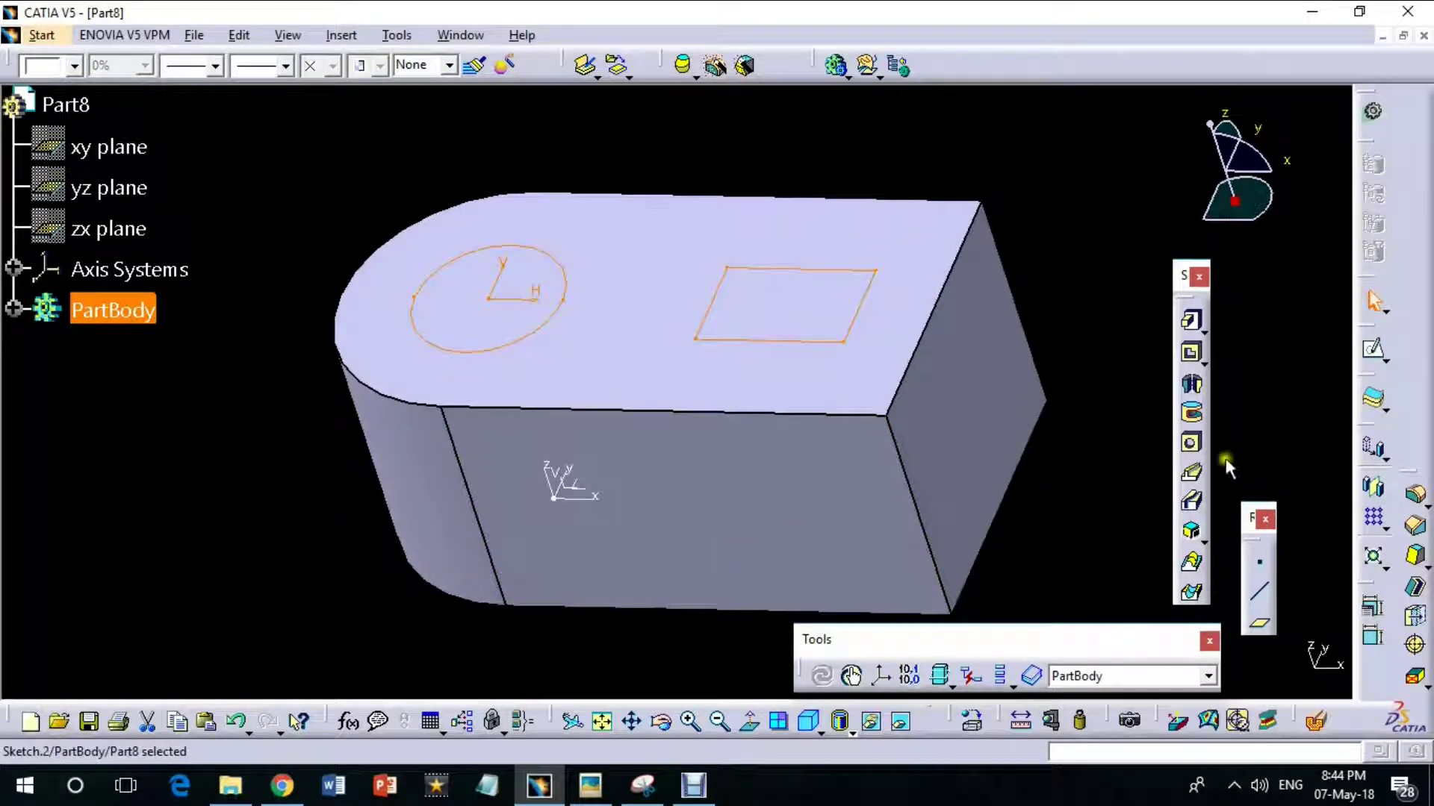
pyautogui.click(1191, 351)
pyautogui.click(1122, 670)
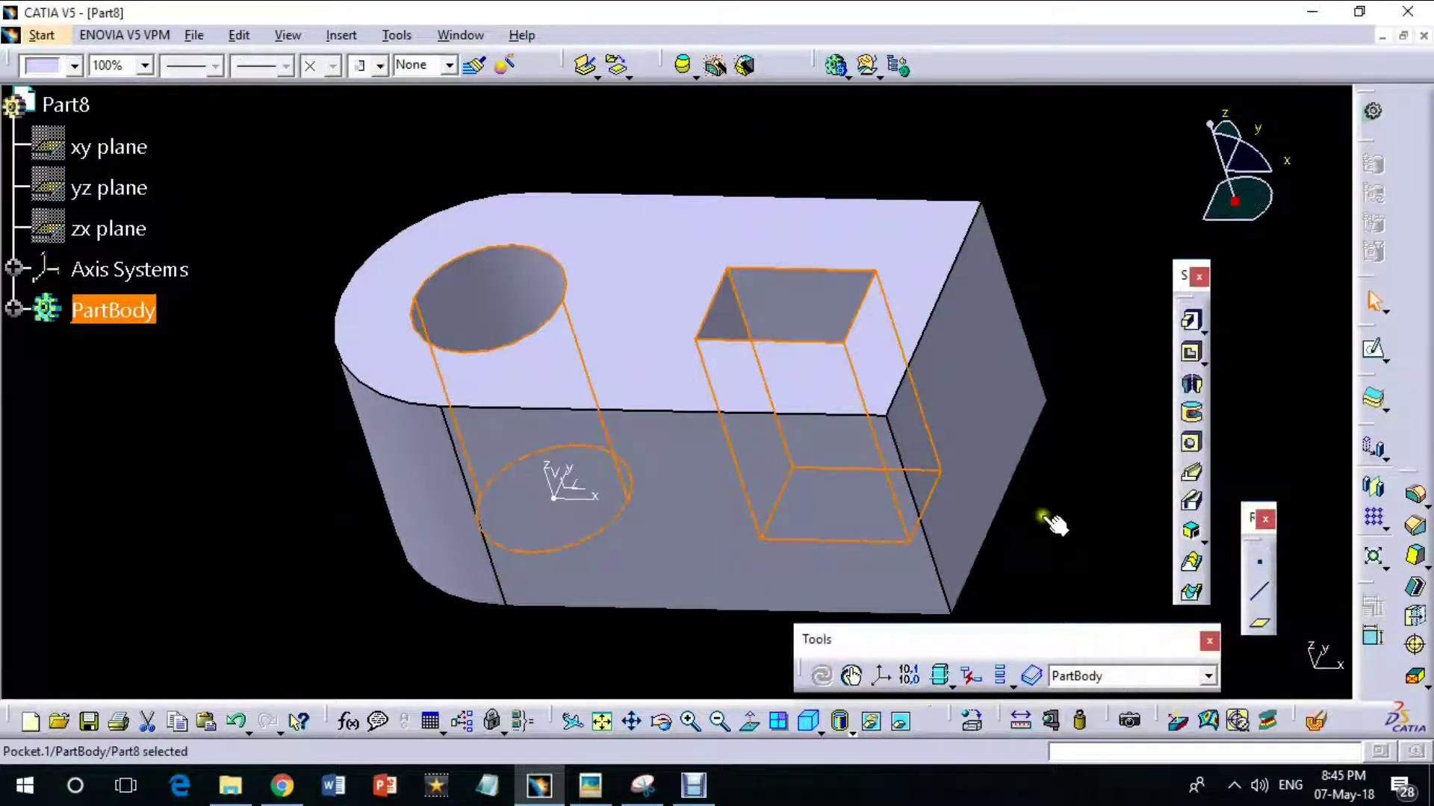
pyautogui.click(961, 512)
pyautogui.click(1373, 355)
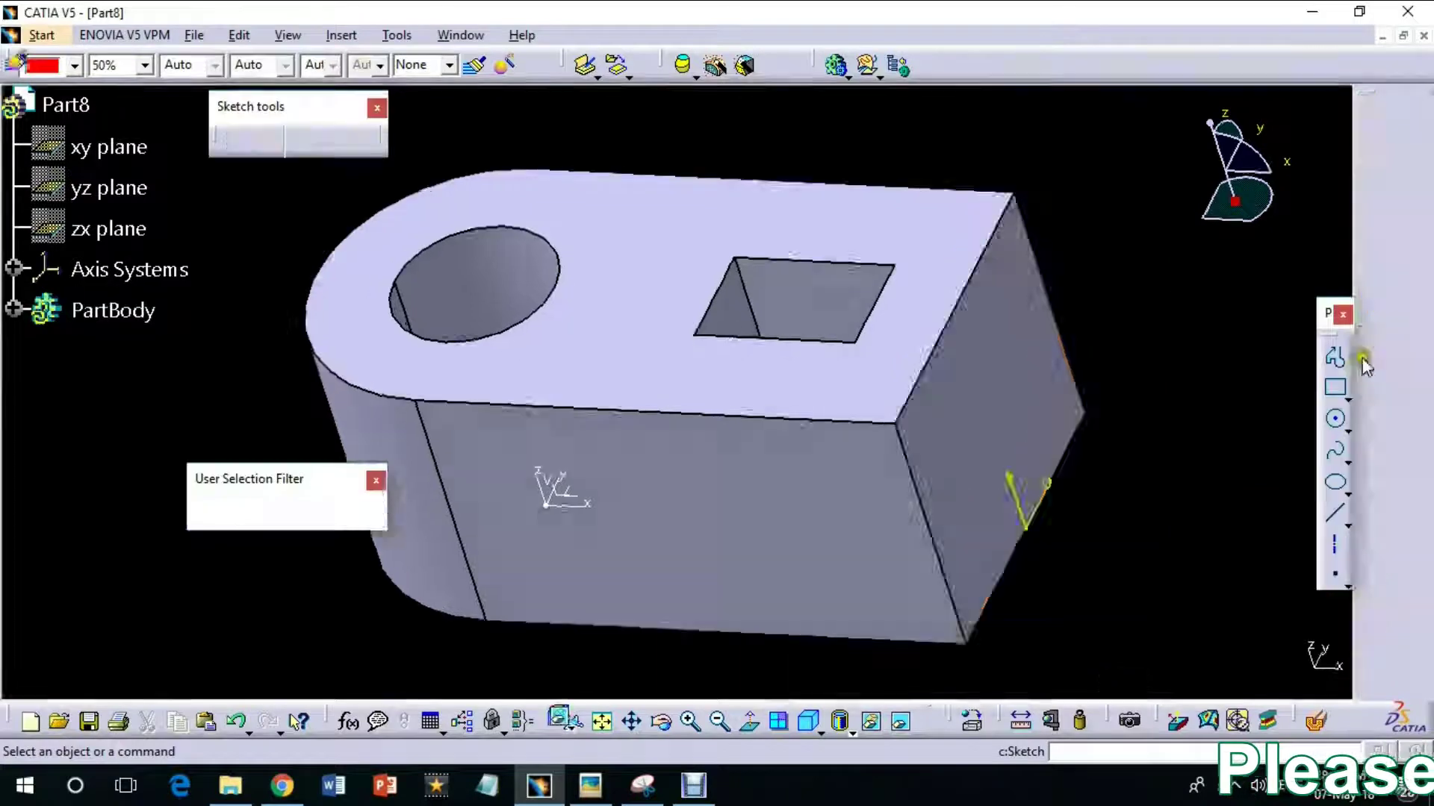
# Step: Draw a horizontal line across the block's end face
pyautogui.click(601, 722)
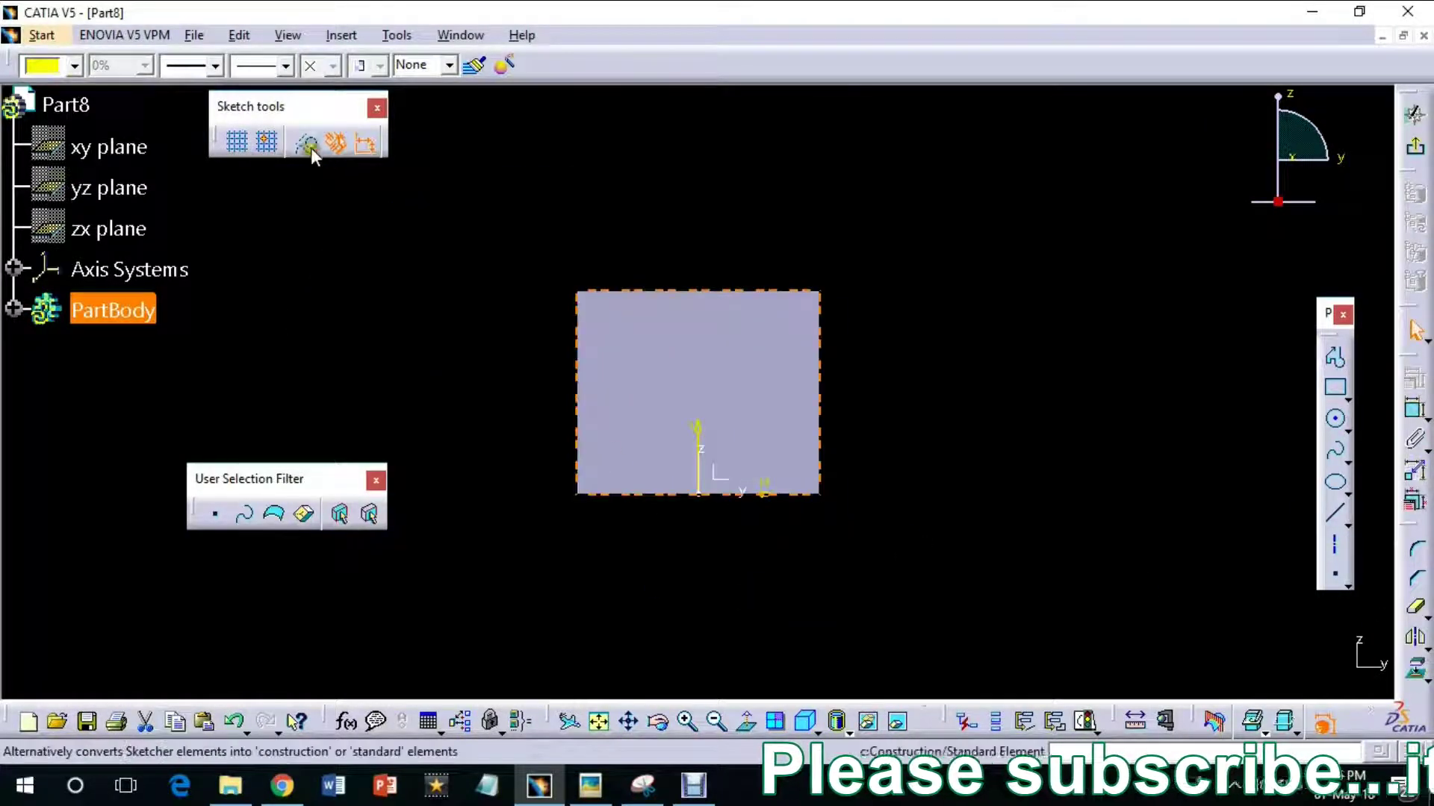
pyautogui.click(1334, 514)
pyautogui.click(583, 442)
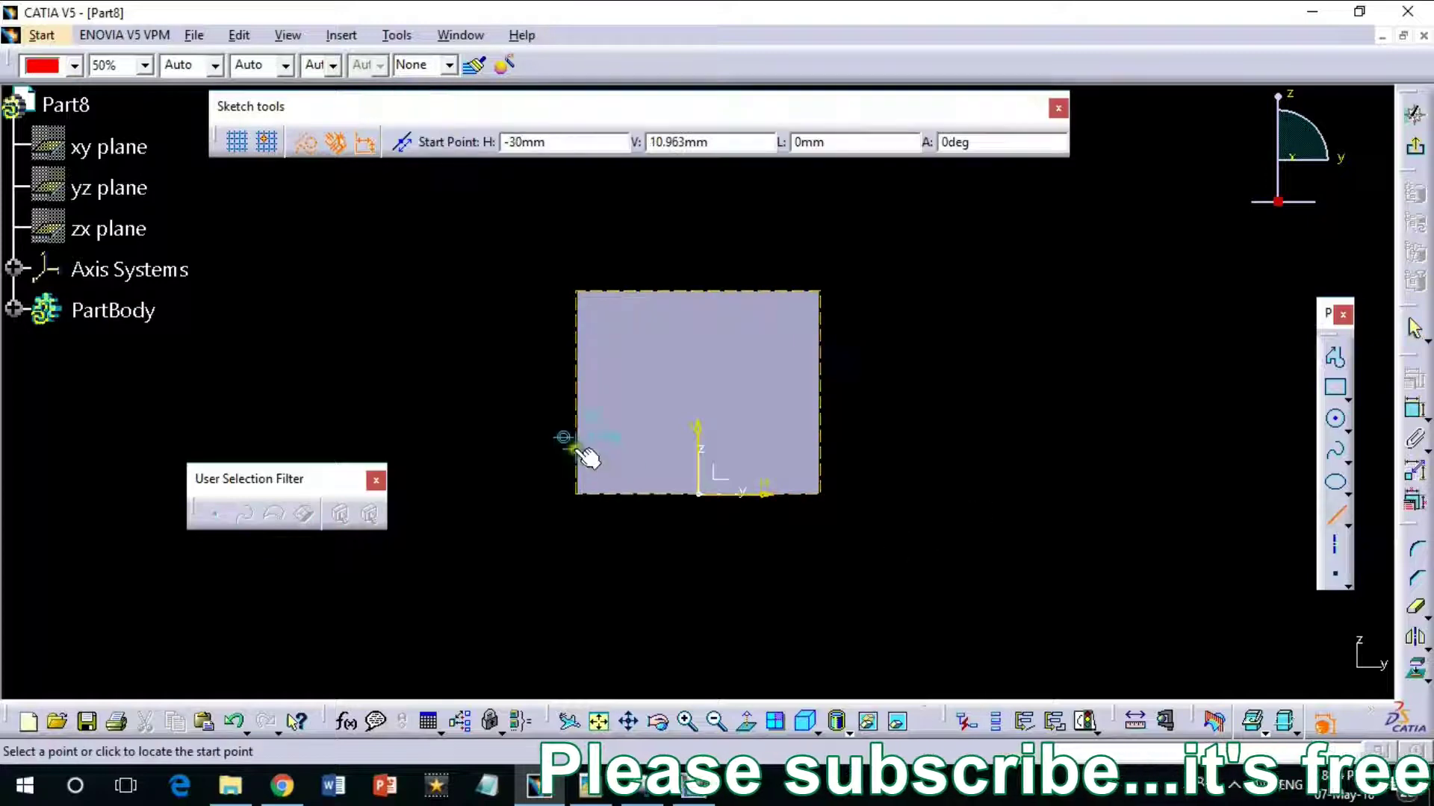
pyautogui.click(827, 442)
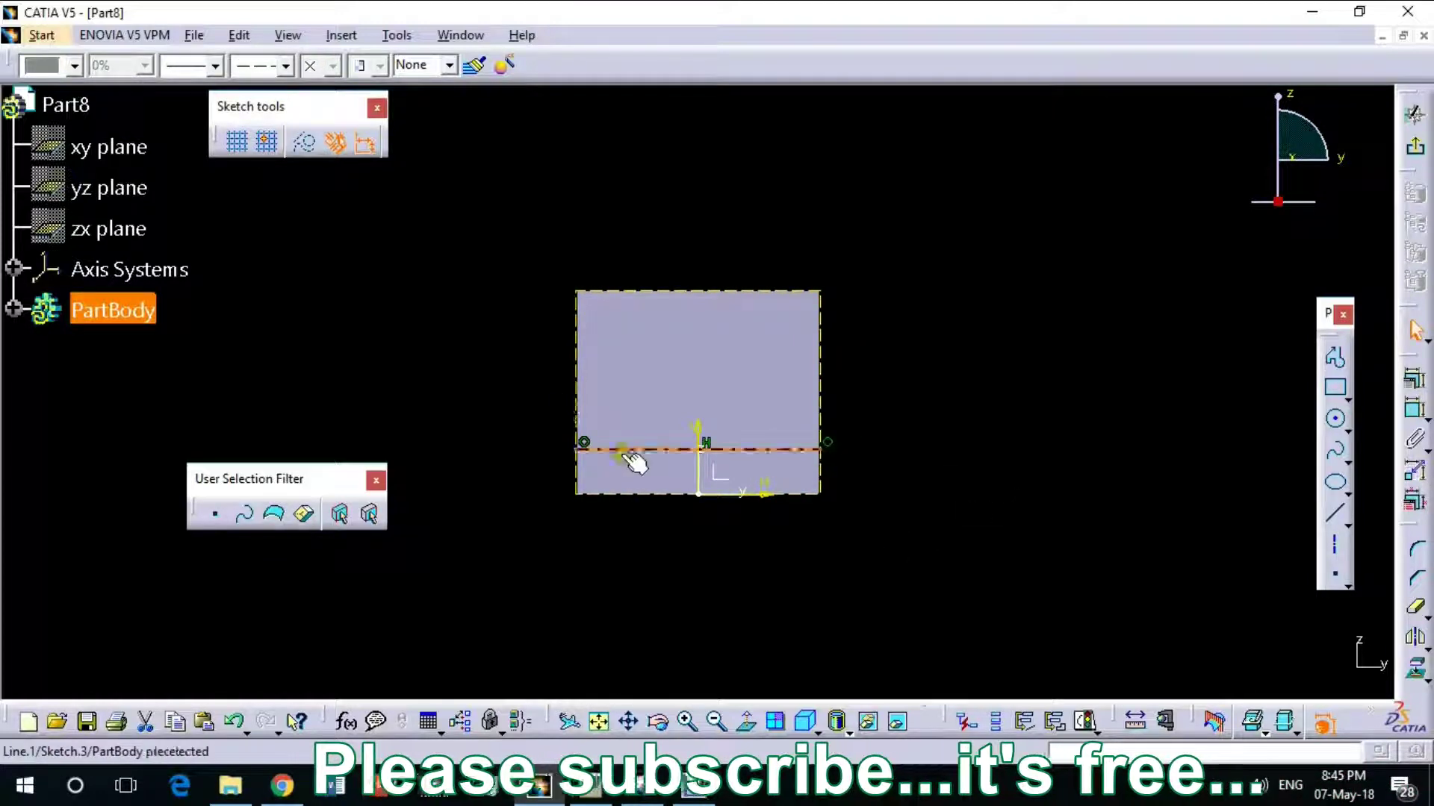
# Step: Dimension the line 10 mm above the face's bottom edge and exit the sketch
pyautogui.click(1414, 410)
pyautogui.click(650, 493)
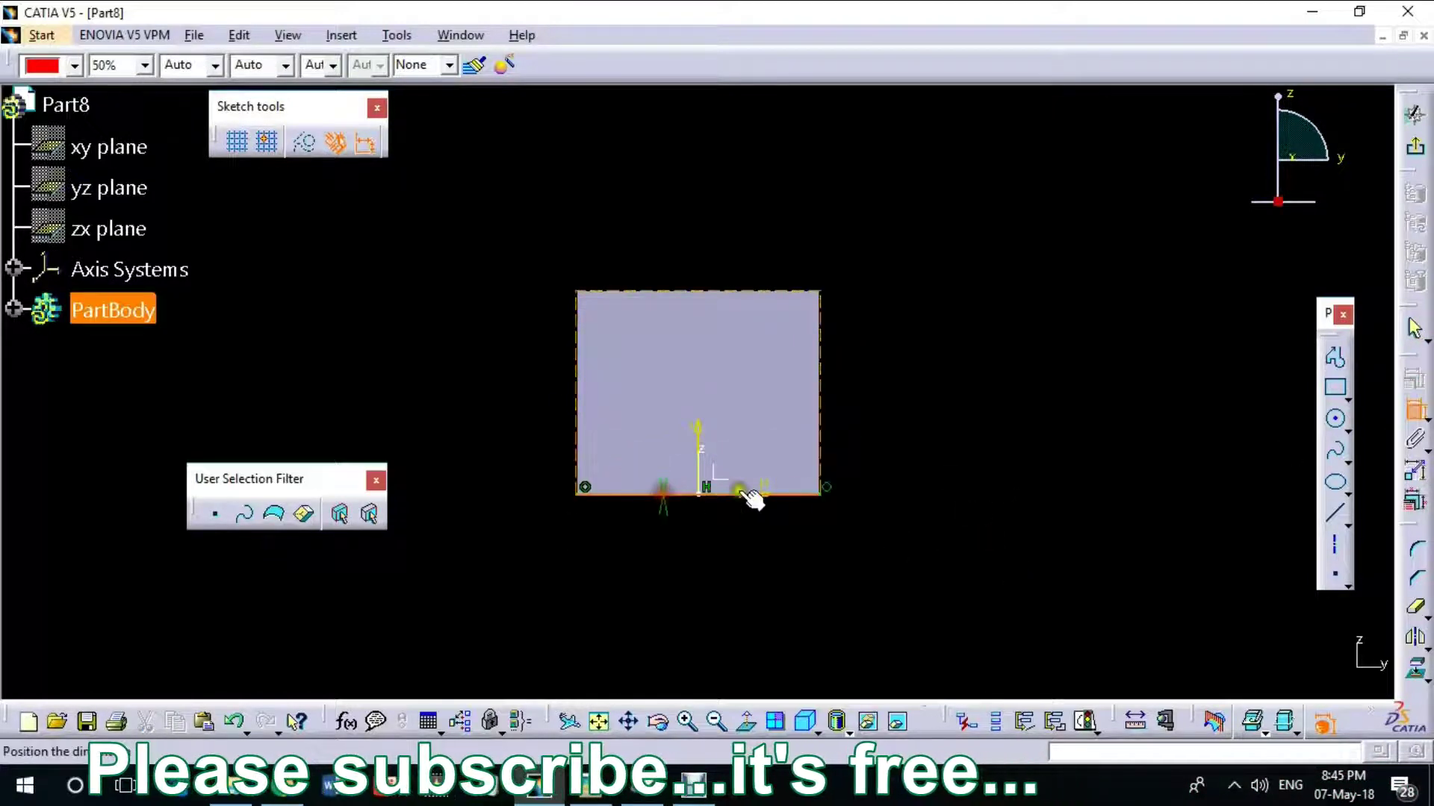
pyautogui.click(891, 474)
pyautogui.doubleClick(894, 476)
pyautogui.write('10')
pyautogui.press('Return')
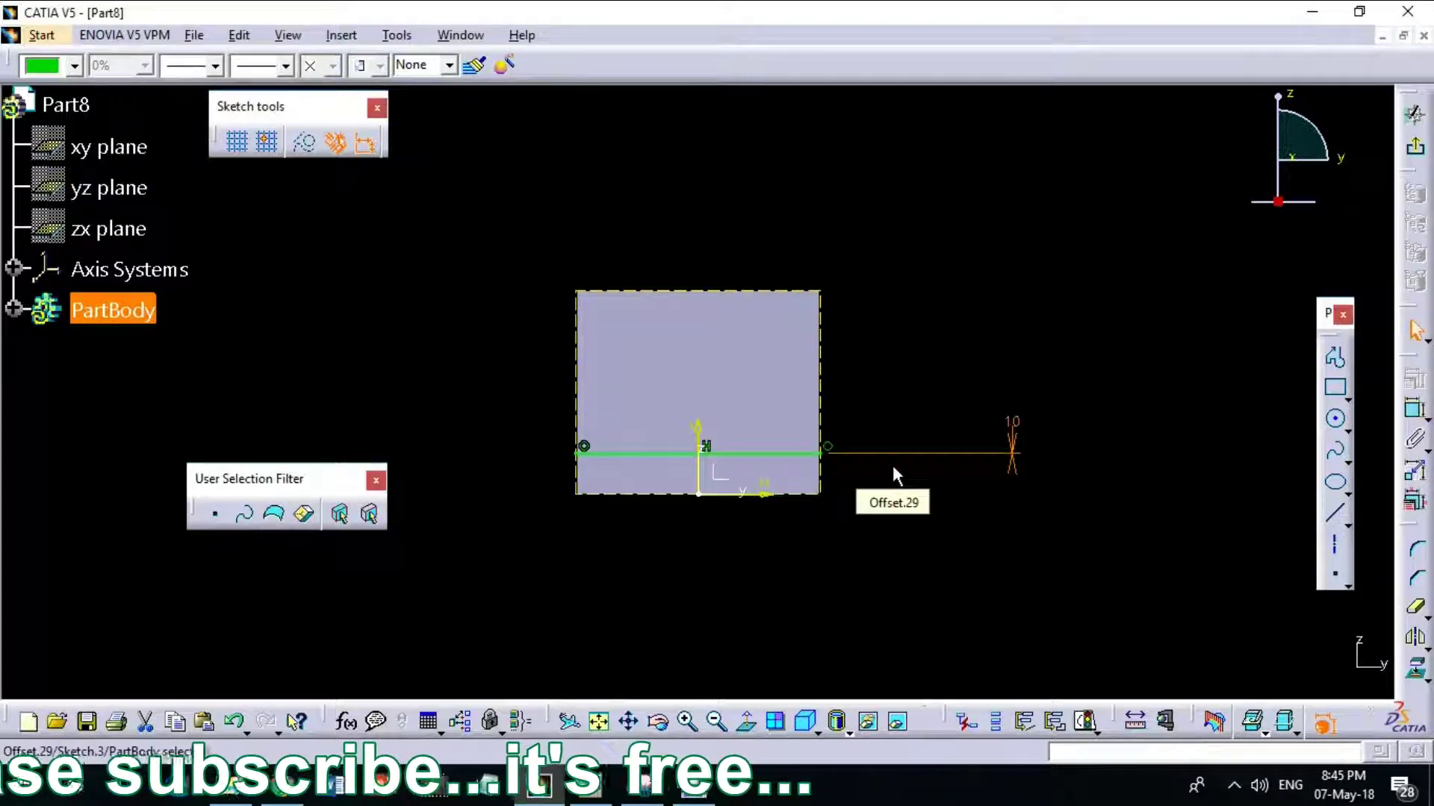
pyautogui.click(1418, 153)
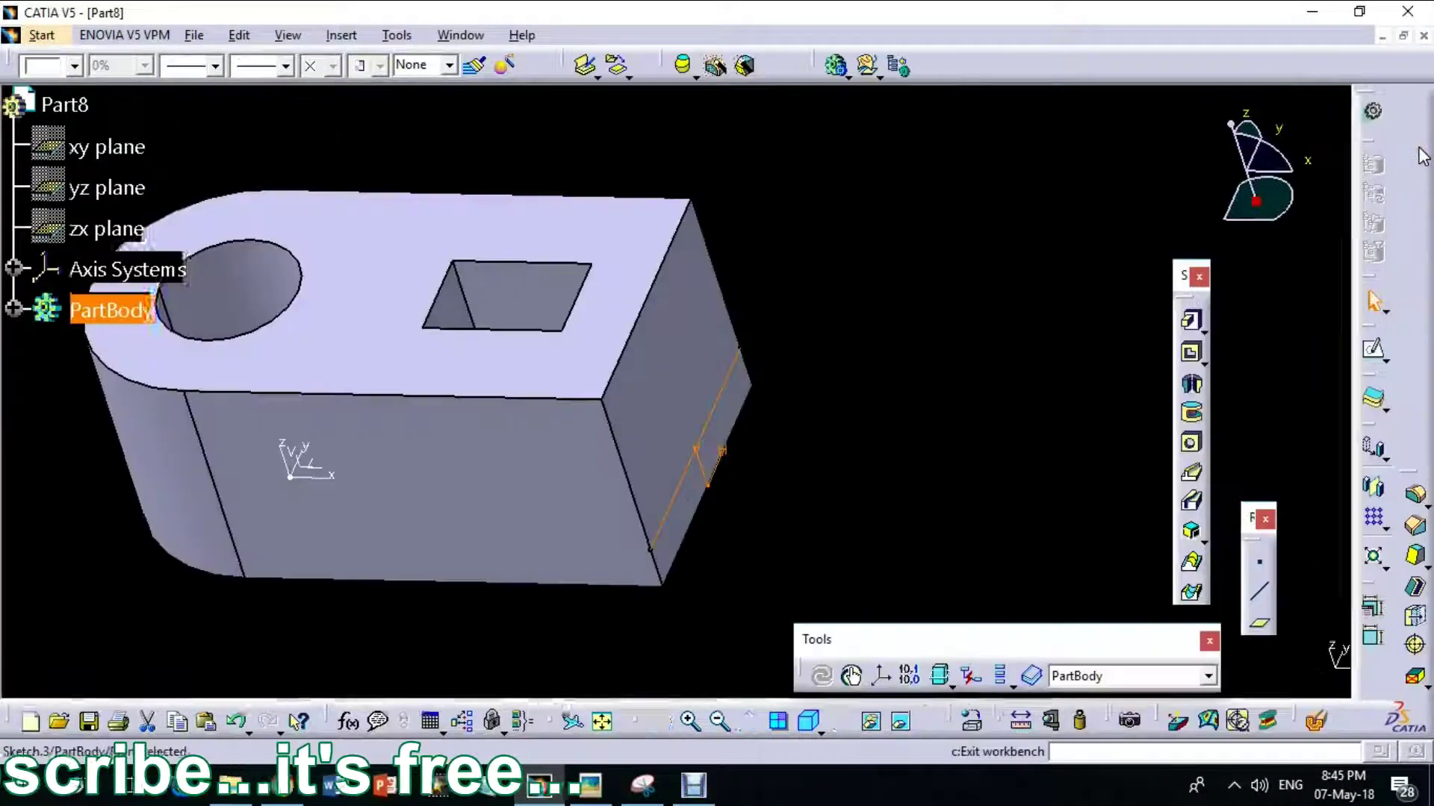
pyautogui.click(510, 356)
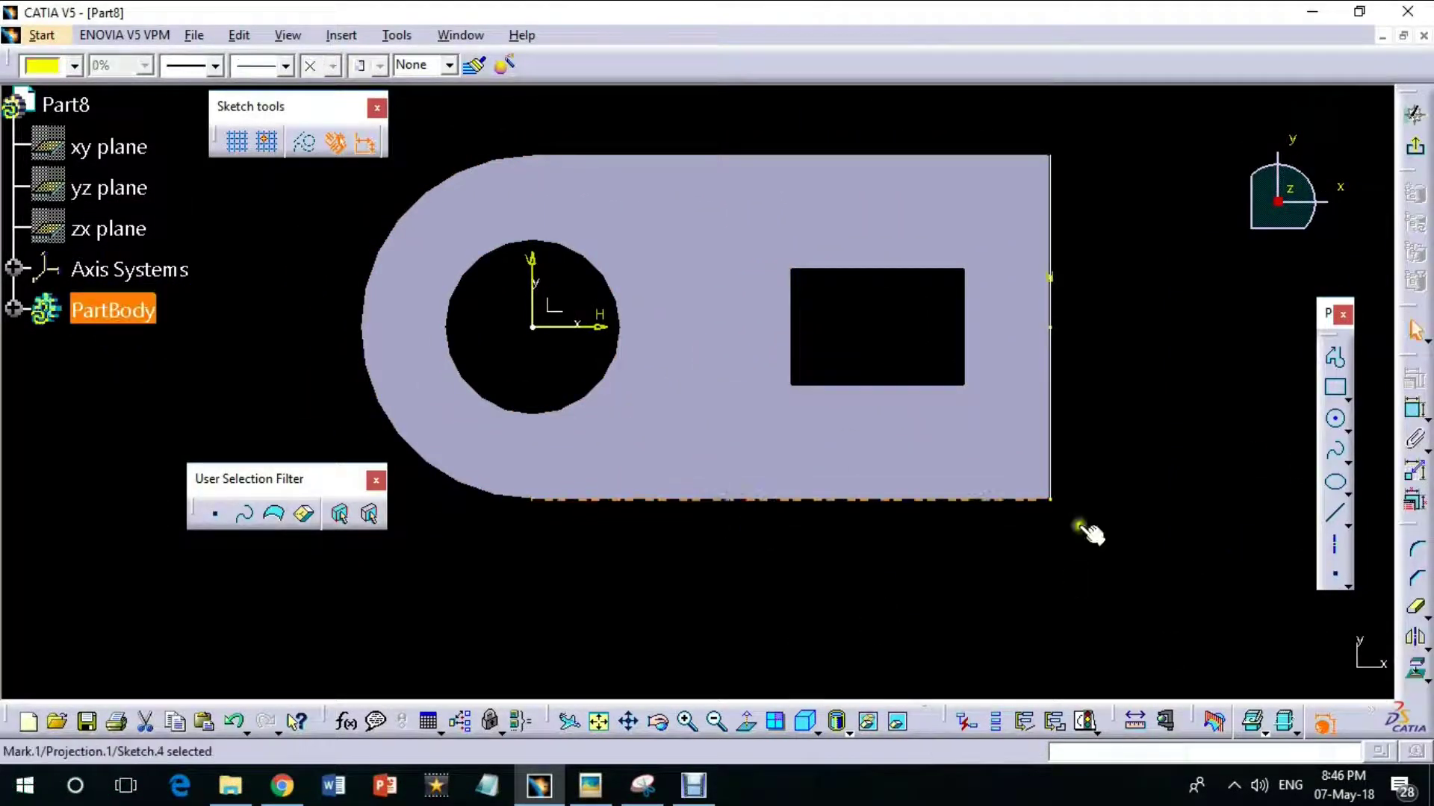
# Step: Draw a vertical line across the top face, set its dimension to 60 mm, and exit
pyautogui.click(1069, 625)
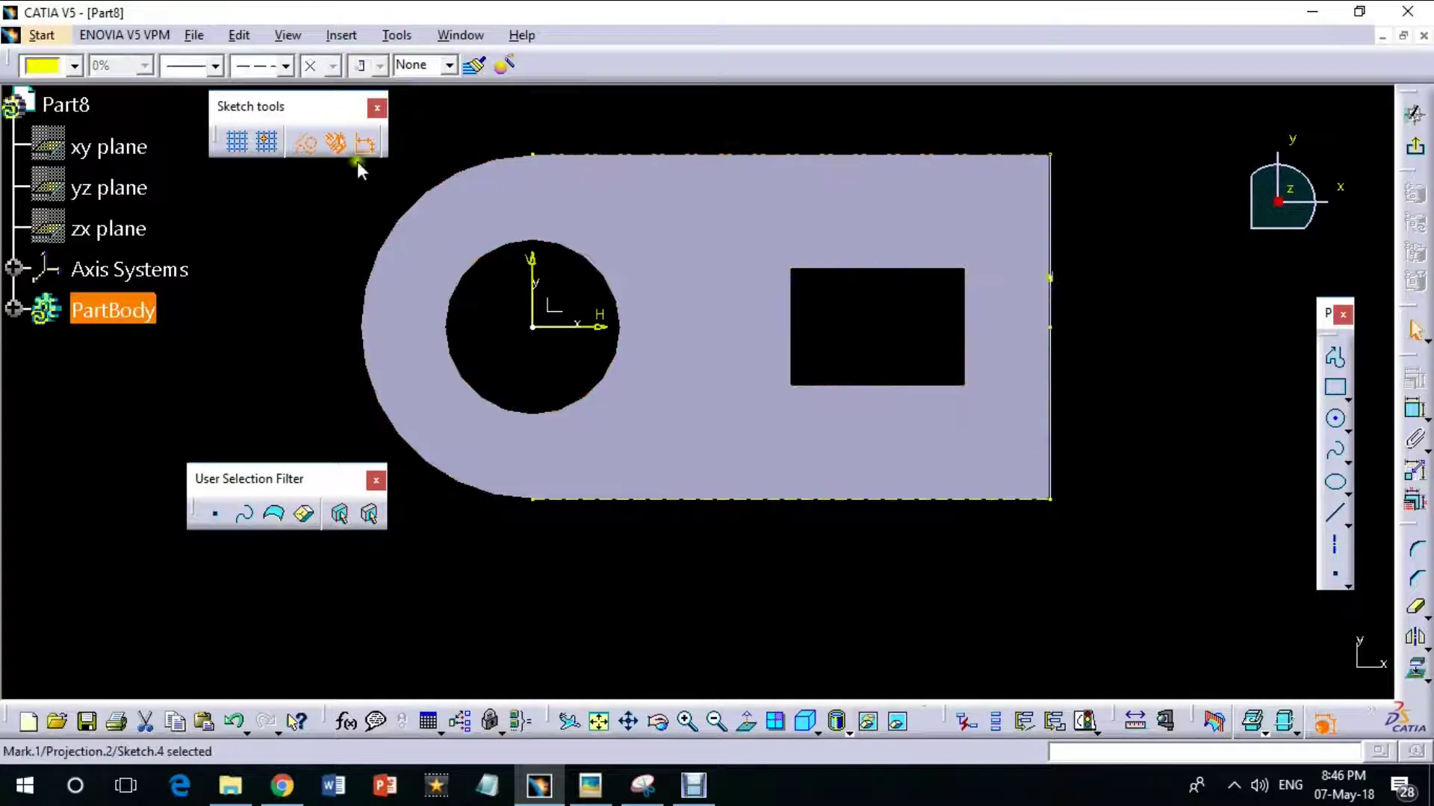
pyautogui.click(1333, 523)
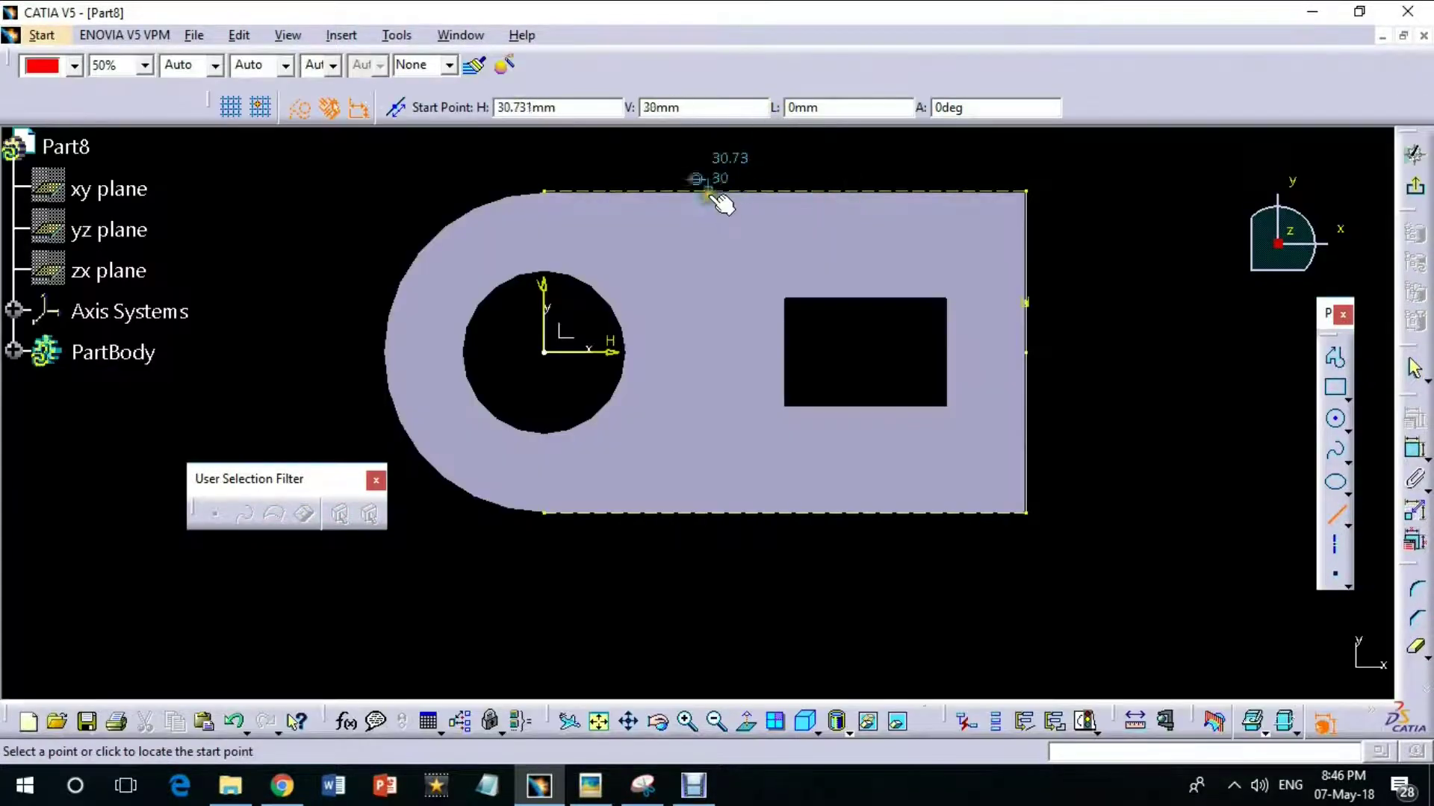
pyautogui.click(708, 513)
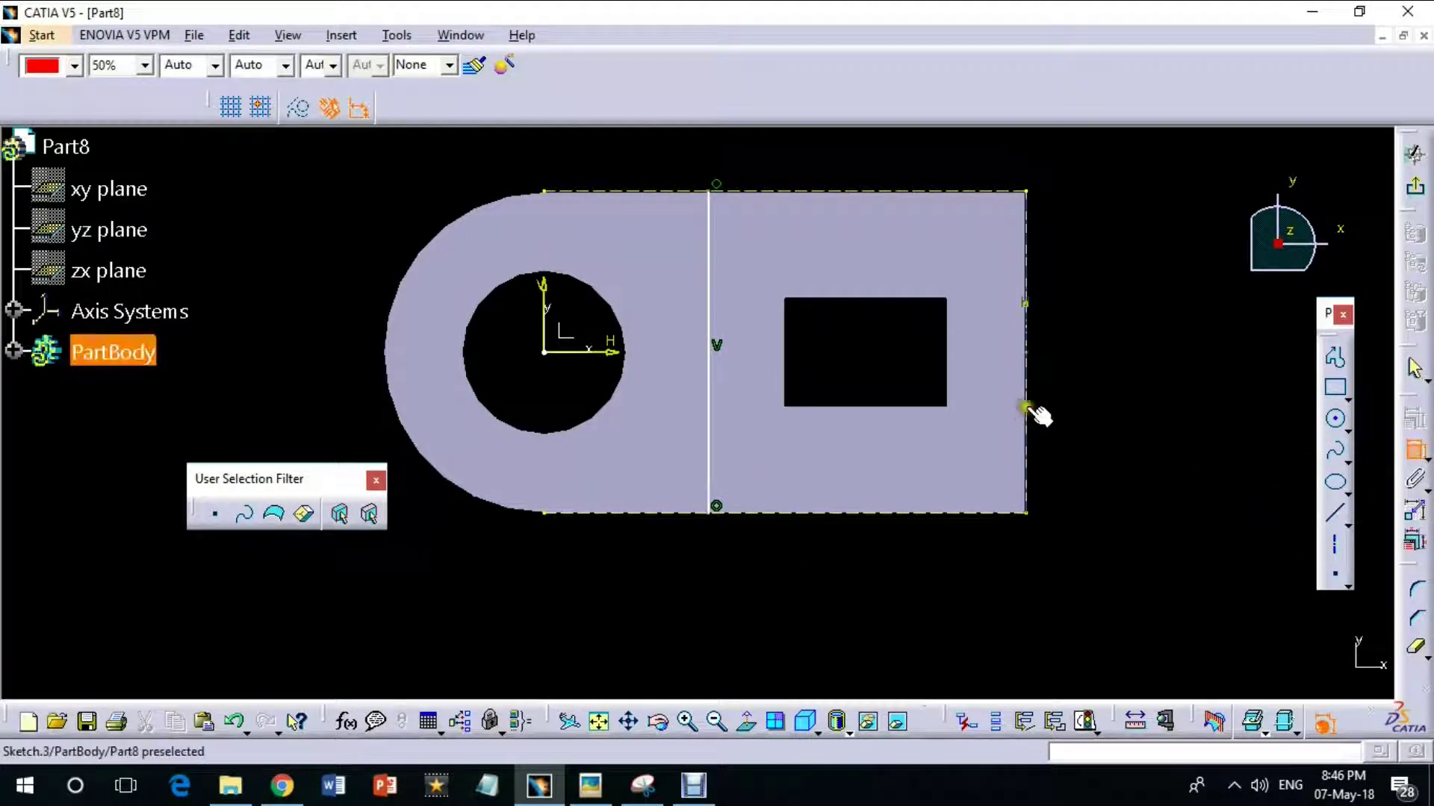
pyautogui.doubleClick(847, 547)
pyautogui.write('60')
pyautogui.press('Return')
pyautogui.click(1414, 196)
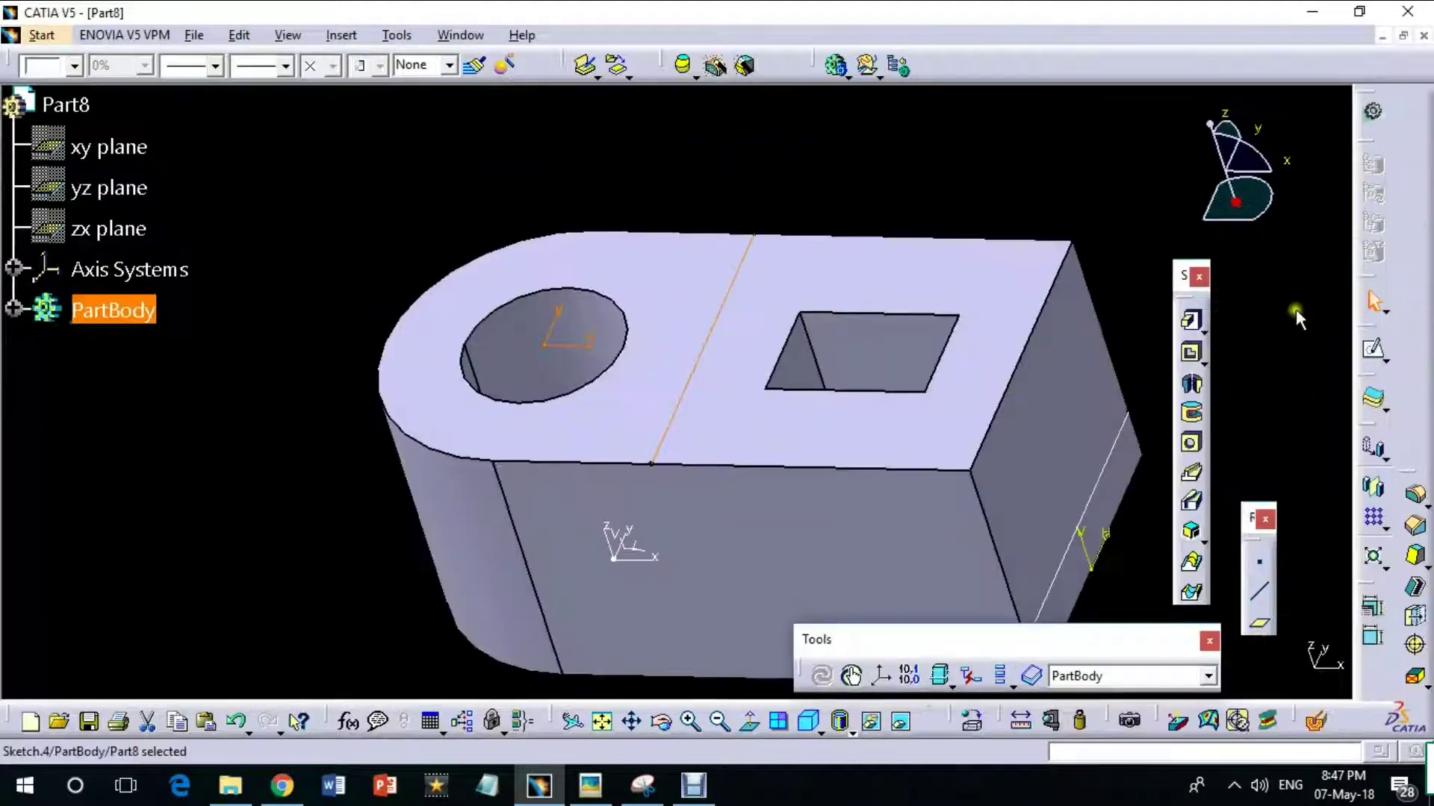
# Step: In Generative Shape Design, sweep a line-profile surface guided by Sketch.3 and Sketch.4
pyautogui.click(66, 104)
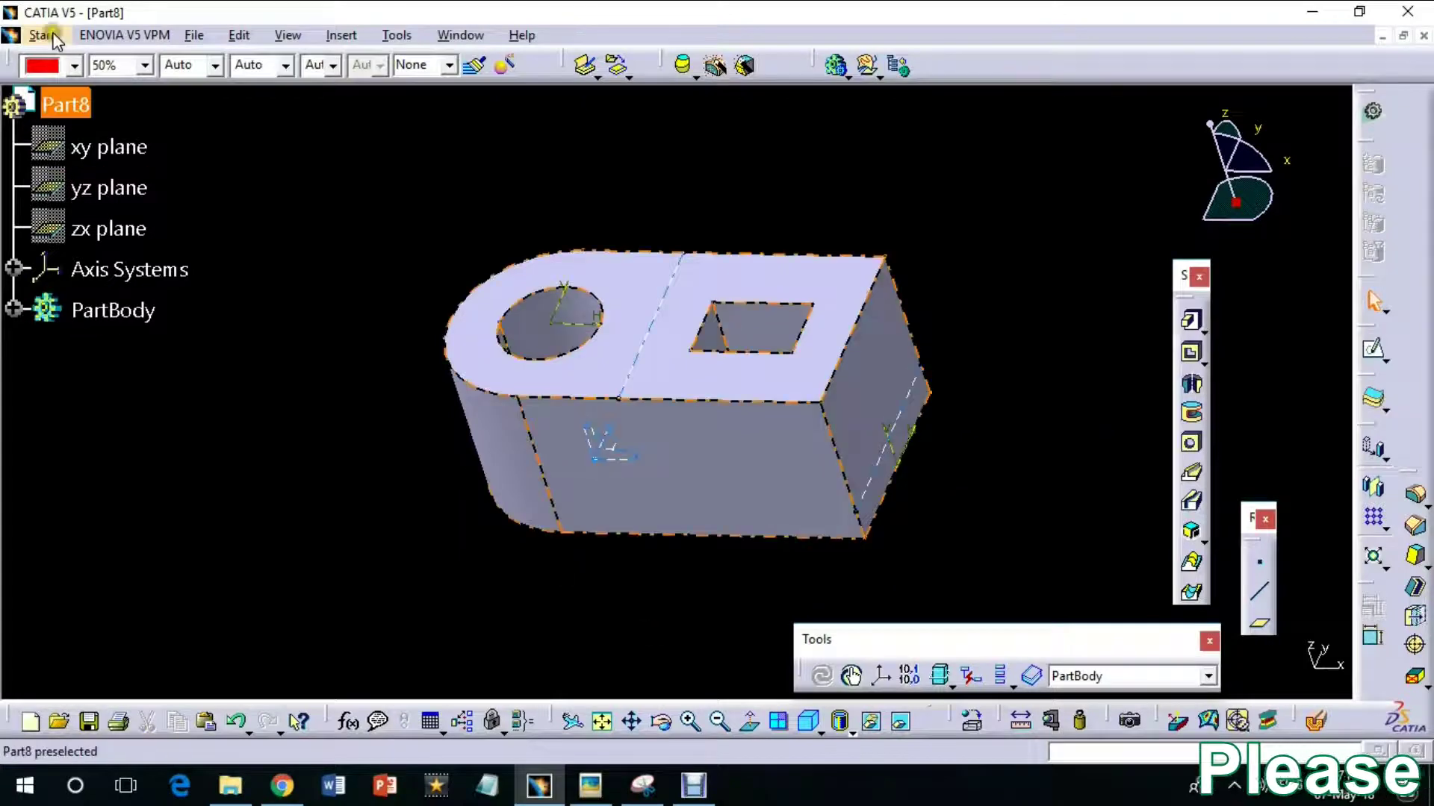
pyautogui.click(42, 35)
pyautogui.click(345, 215)
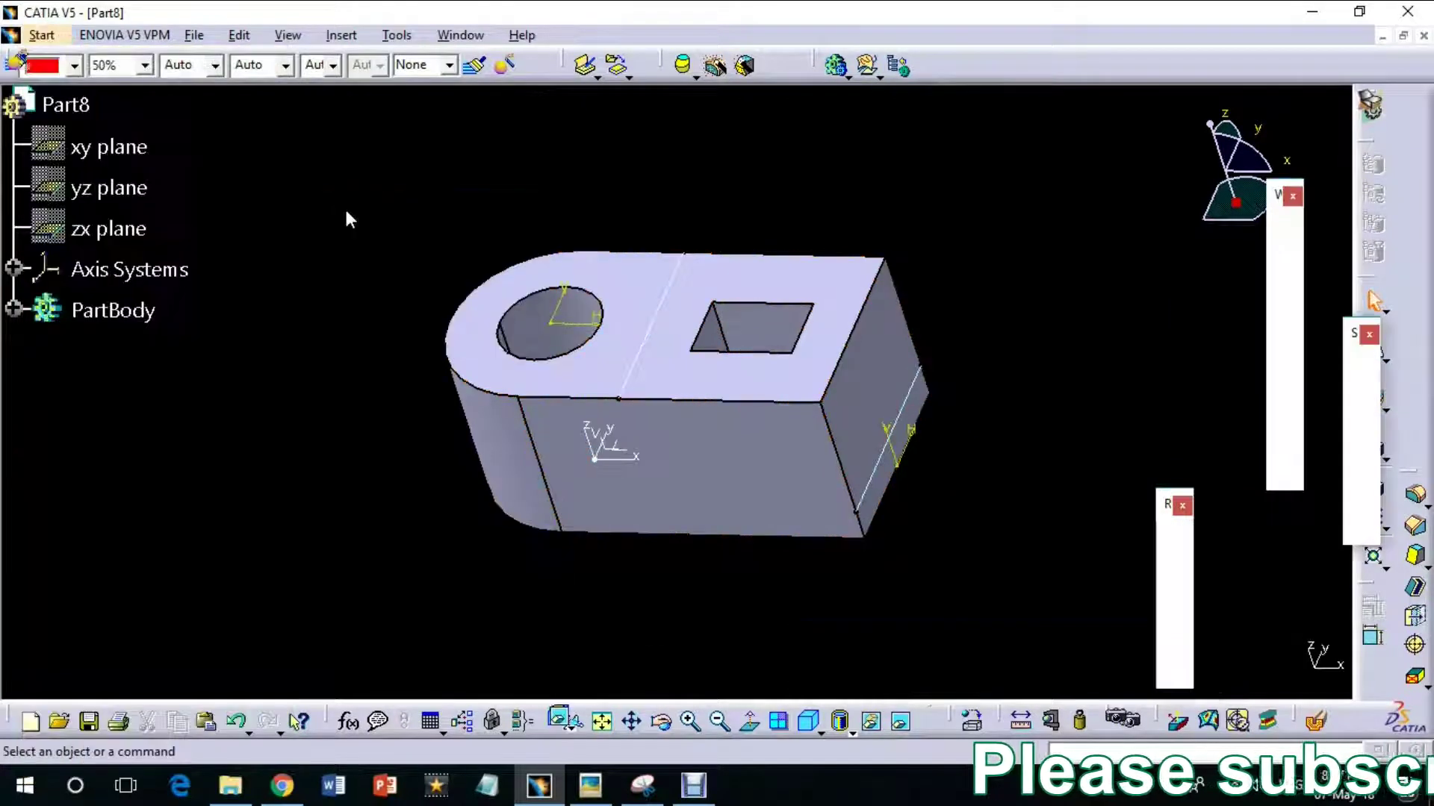
pyautogui.click(1360, 445)
pyautogui.click(1124, 77)
pyautogui.click(1154, 77)
pyautogui.click(1233, 110)
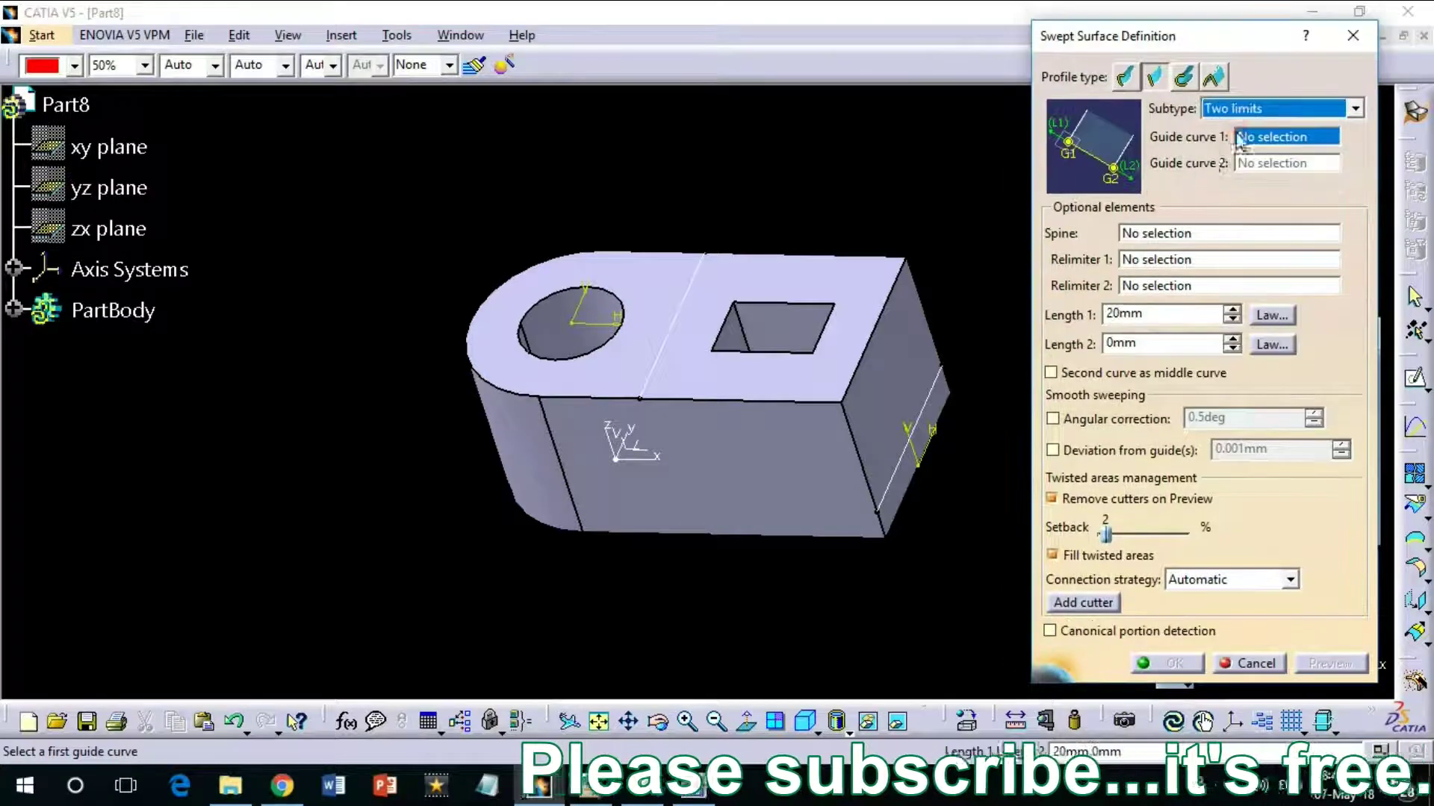
pyautogui.click(912, 448)
pyautogui.click(661, 359)
pyautogui.click(1314, 663)
pyautogui.click(1169, 663)
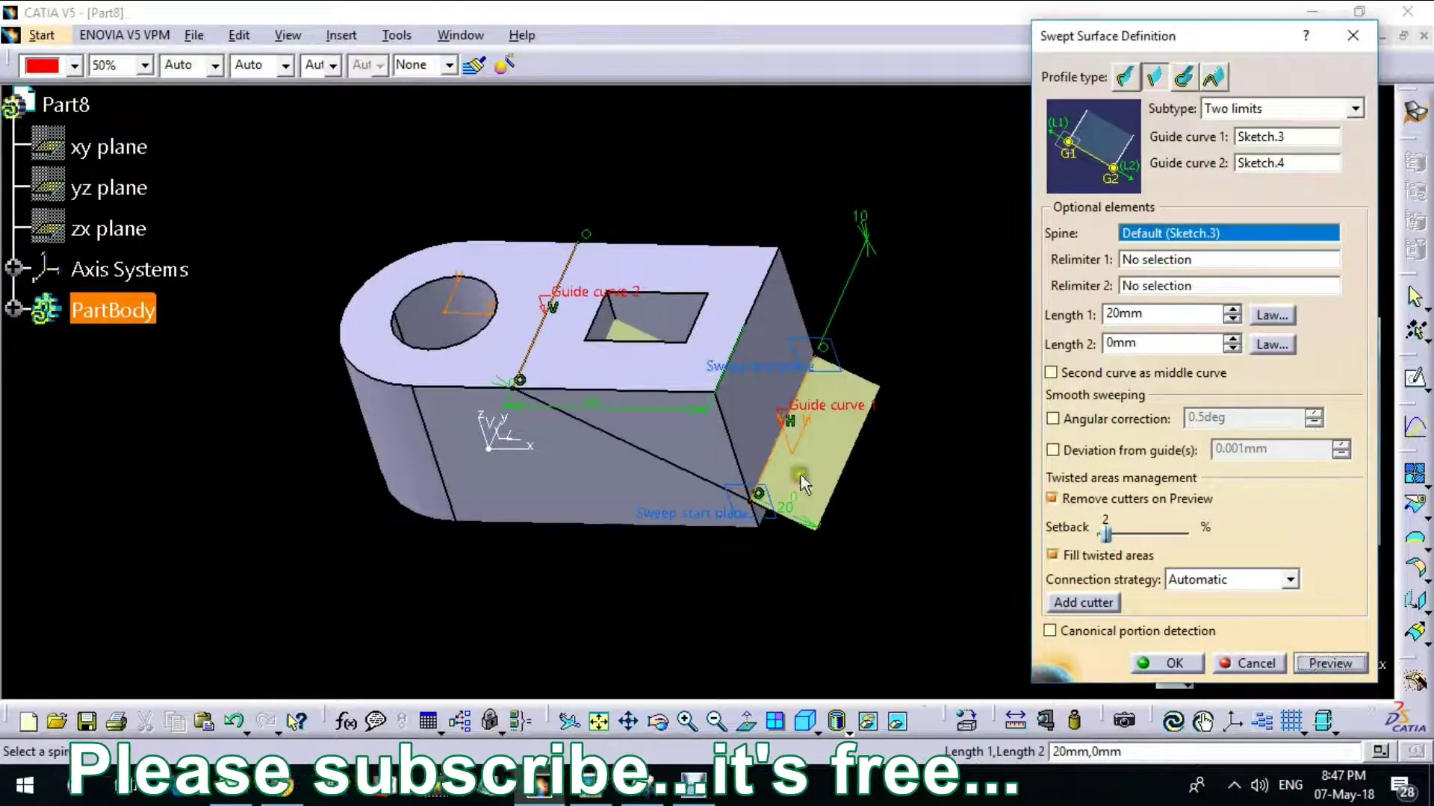
# Step: Return to the Part Design workbench
pyautogui.click(65, 104)
pyautogui.click(41, 35)
pyautogui.click(307, 88)
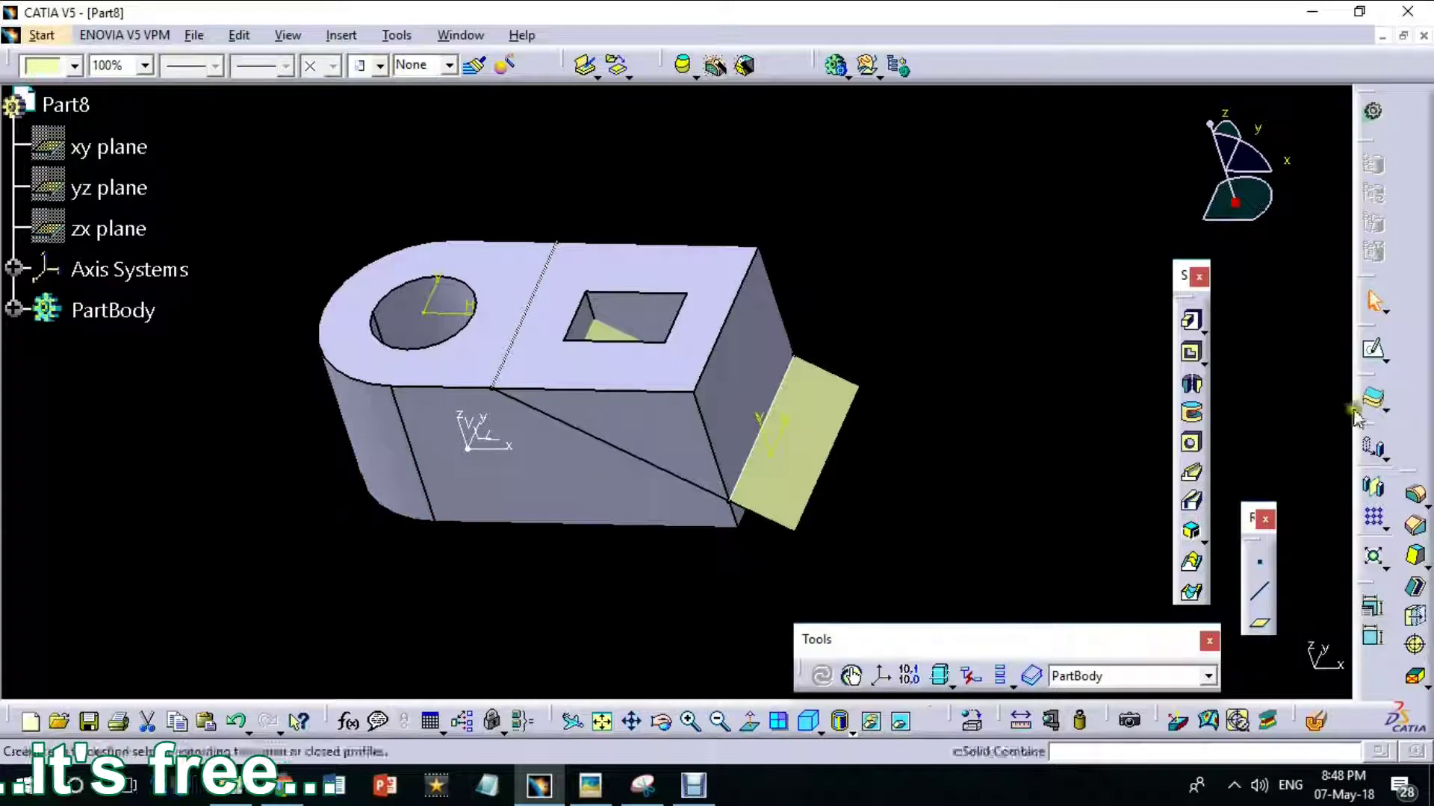
# Step: Split the block using the sweep surface as the cutting element
pyautogui.click(1374, 404)
pyautogui.click(1319, 418)
pyautogui.click(779, 477)
pyautogui.click(1221, 668)
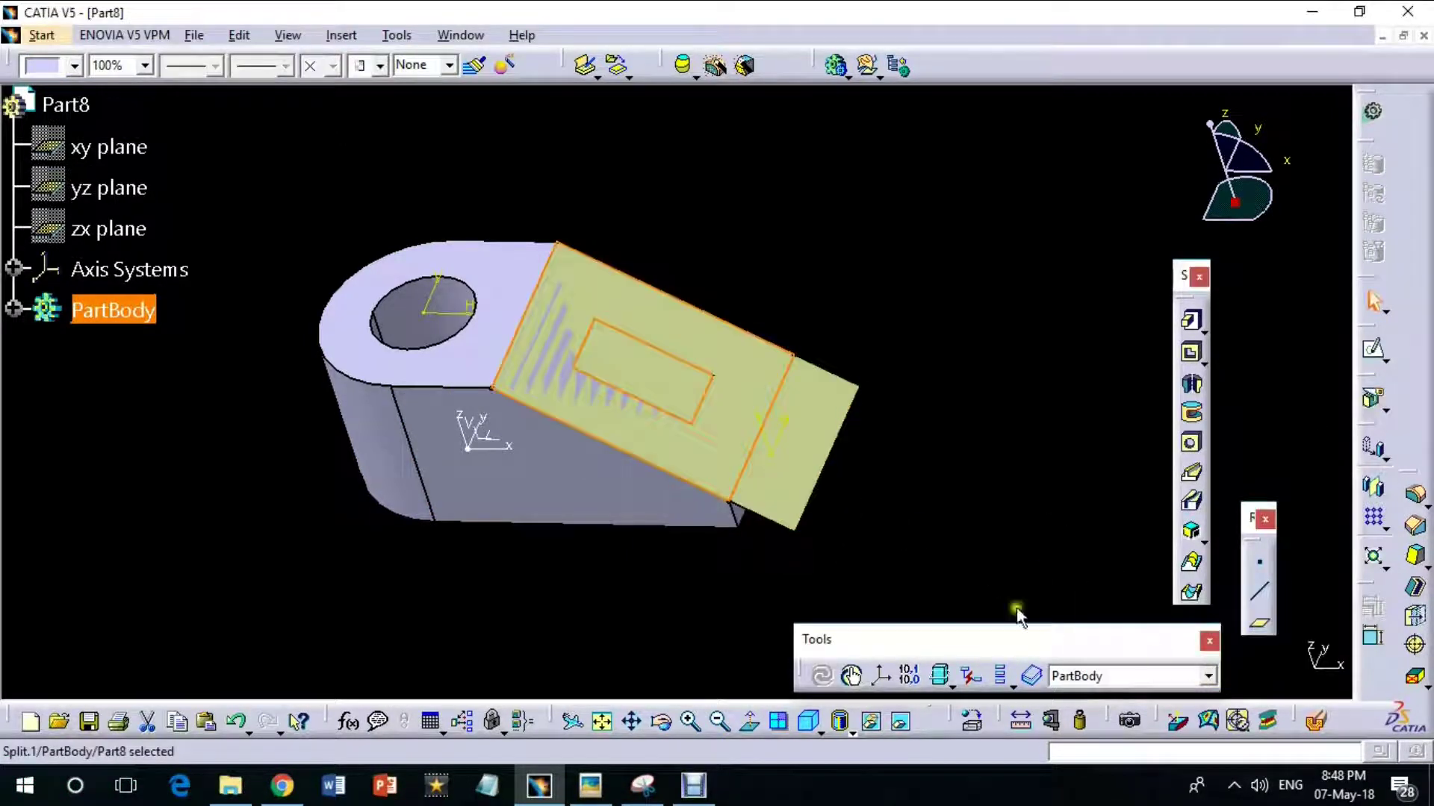
# Step: Hide the sweep surface, the end sketch and the axis system
pyautogui.rightClick(777, 484)
pyautogui.click(837, 121)
pyautogui.rightClick(784, 418)
pyautogui.click(803, 397)
pyautogui.rightClick(784, 446)
pyautogui.click(791, 96)
pyautogui.rightClick(821, 419)
pyautogui.click(807, 397)
pyautogui.rightClick(514, 364)
pyautogui.click(485, 444)
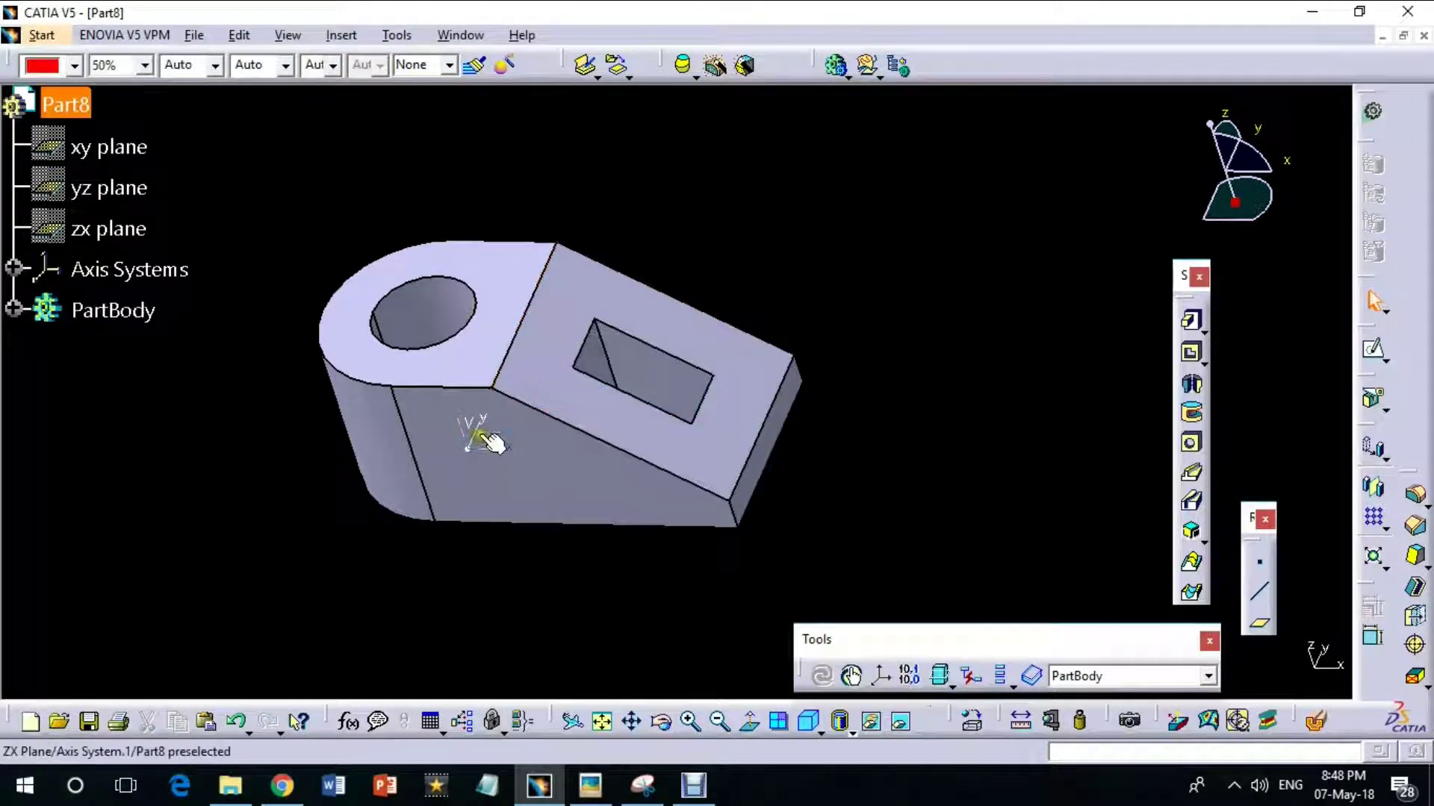
pyautogui.rightClick(480, 437)
pyautogui.click(558, 68)
pyautogui.click(14, 308)
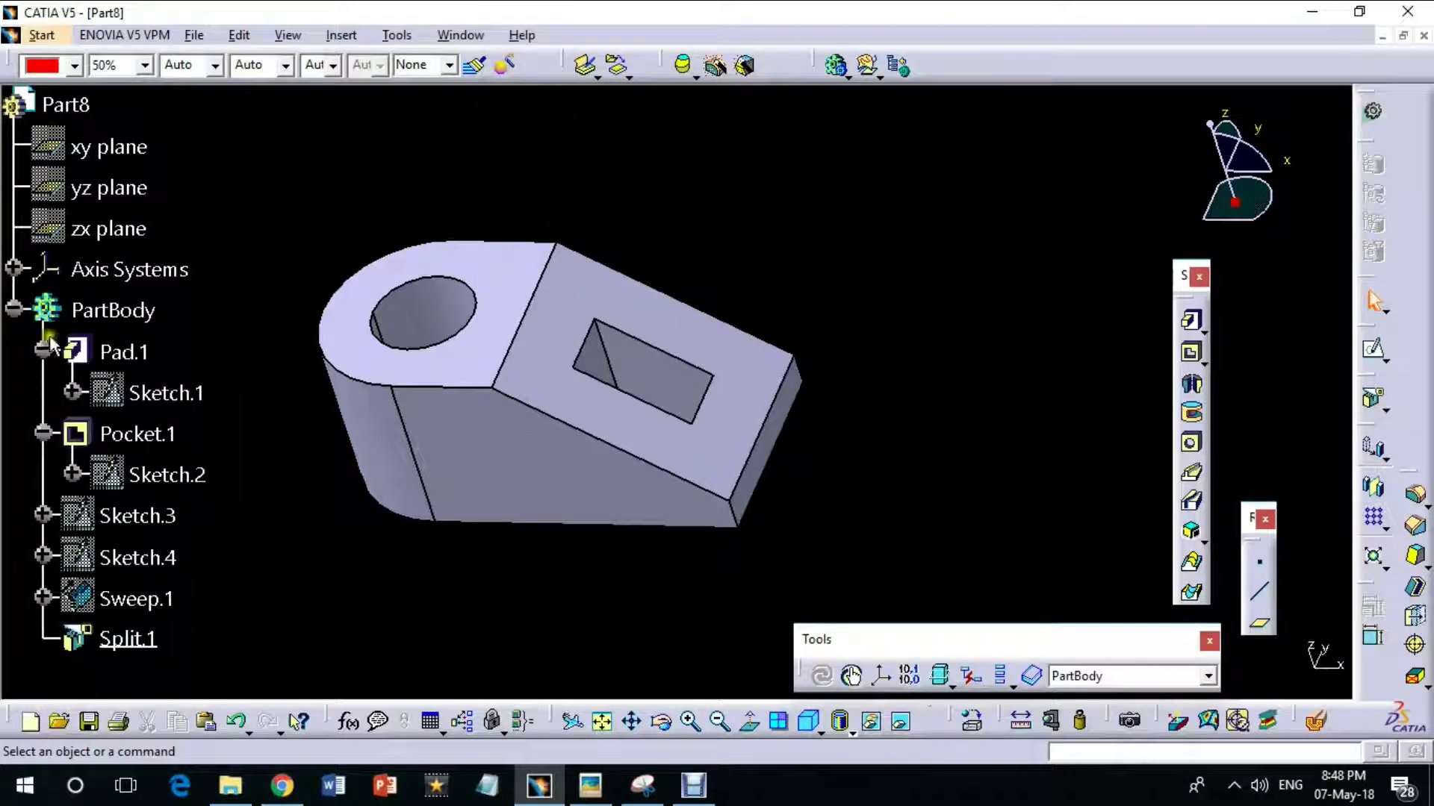
# Step: Colour the Pad.1 and Split.1 faces blue
pyautogui.click(74, 65)
pyautogui.click(64, 264)
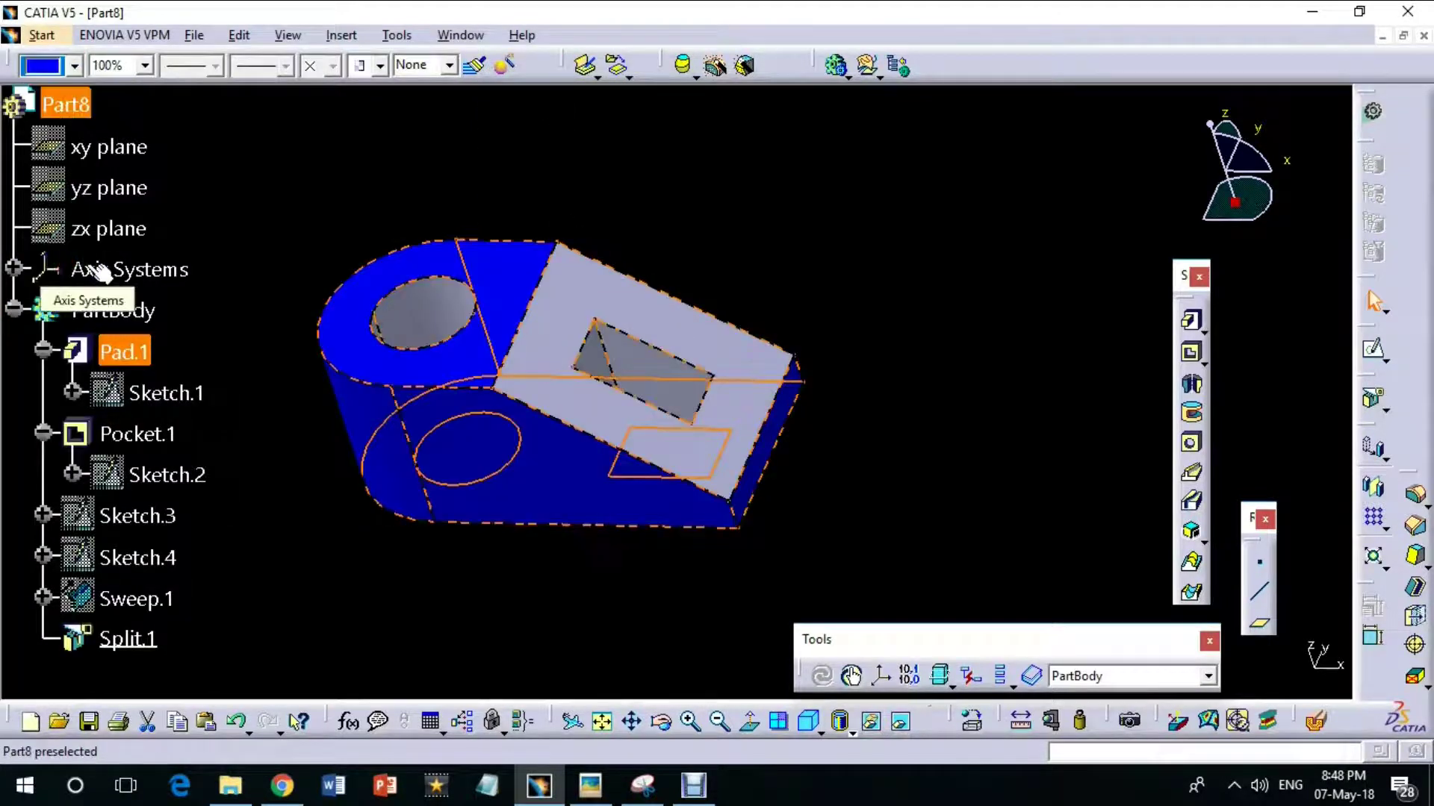
pyautogui.click(493, 374)
pyautogui.click(74, 65)
pyautogui.click(64, 264)
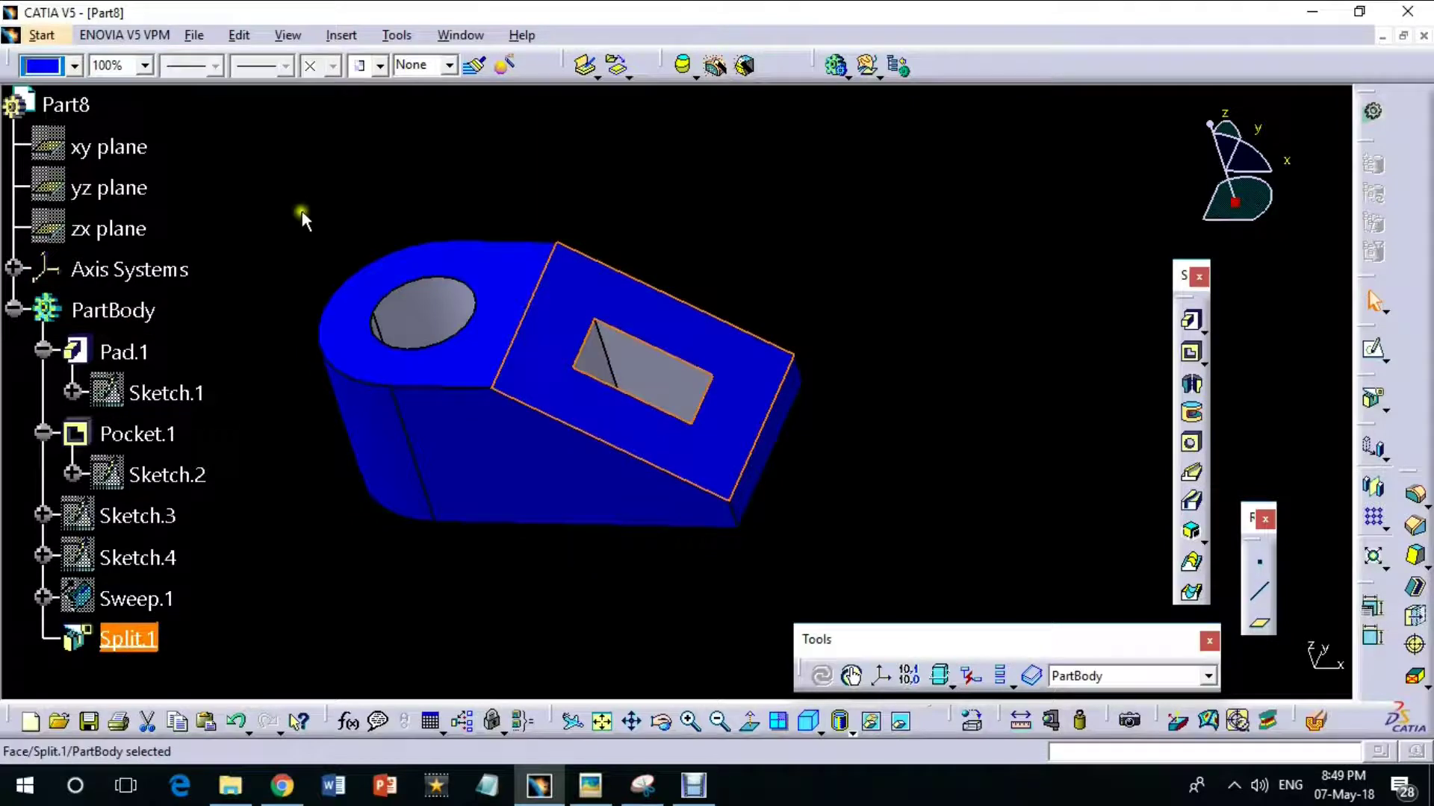
# Step: Colour the Pocket.1 hole and slot faces tan and show hidden edges dashed
pyautogui.click(74, 65)
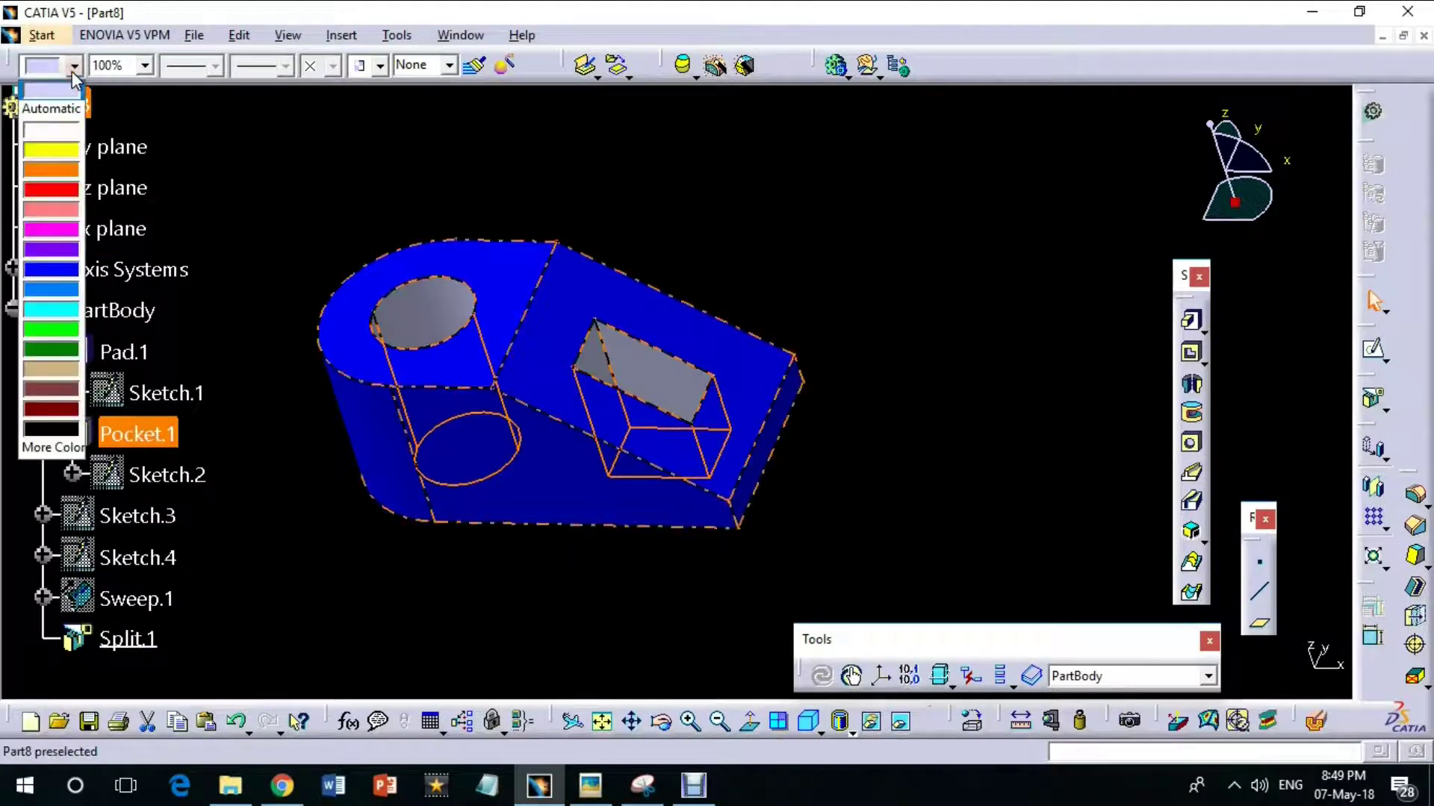
pyautogui.click(66, 171)
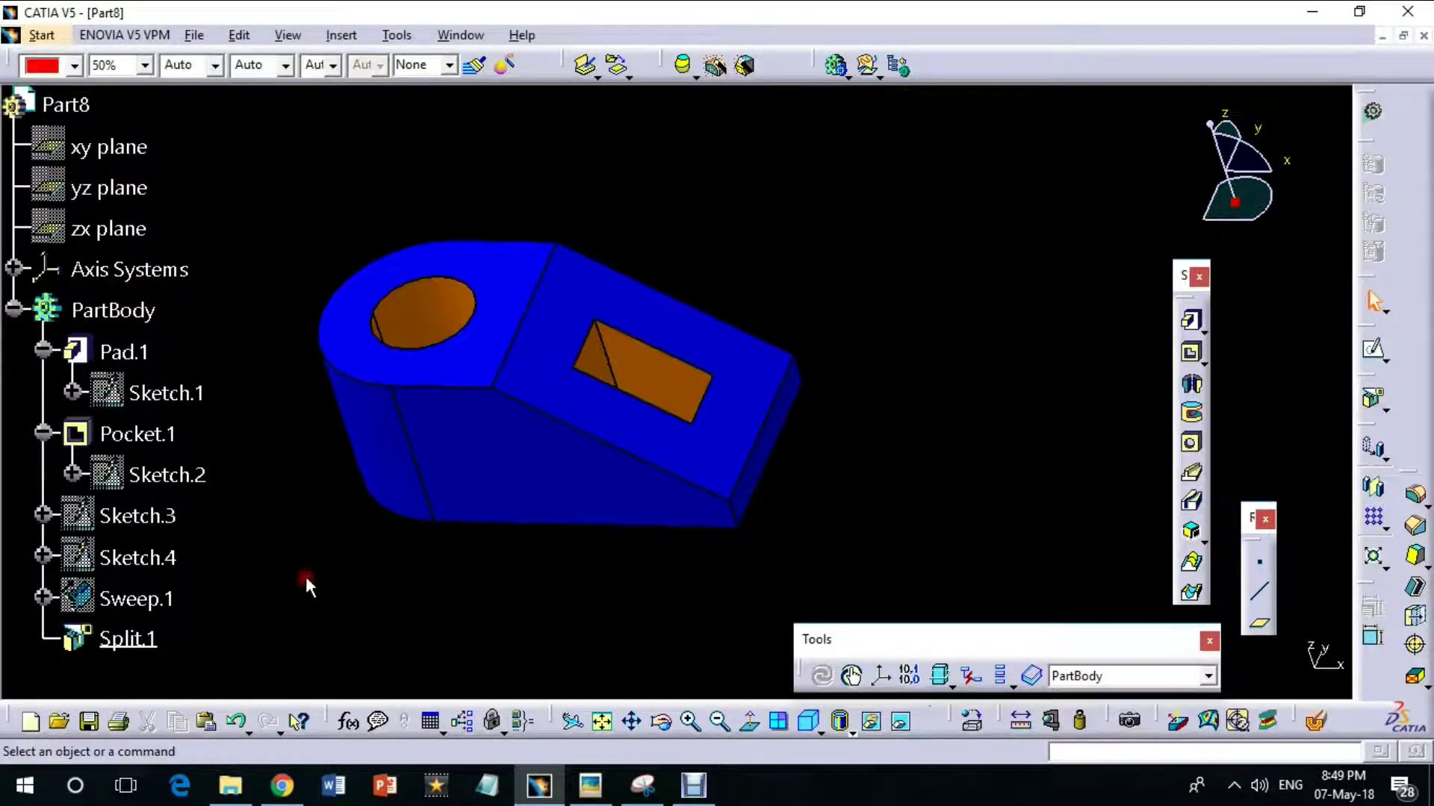
pyautogui.click(74, 65)
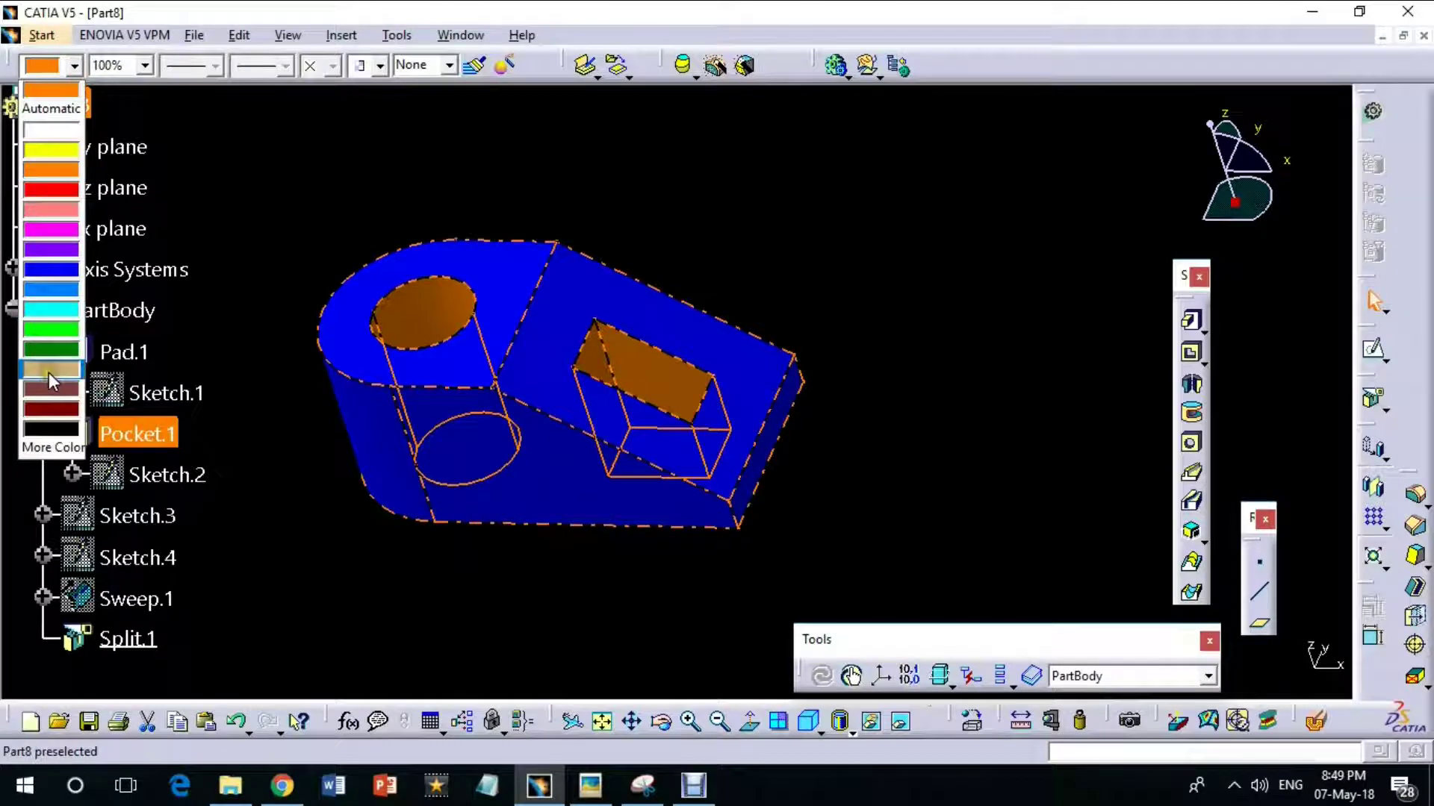
pyautogui.click(48, 373)
pyautogui.moveTo(742, 384)
pyautogui.mouseDown(button='middle')
pyautogui.moveTo(596, 461)
pyautogui.moveTo(592, 590)
pyautogui.moveTo(625, 288)
pyautogui.moveTo(742, 182)
pyautogui.moveTo(658, 422)
pyautogui.mouseUp(button='middle')
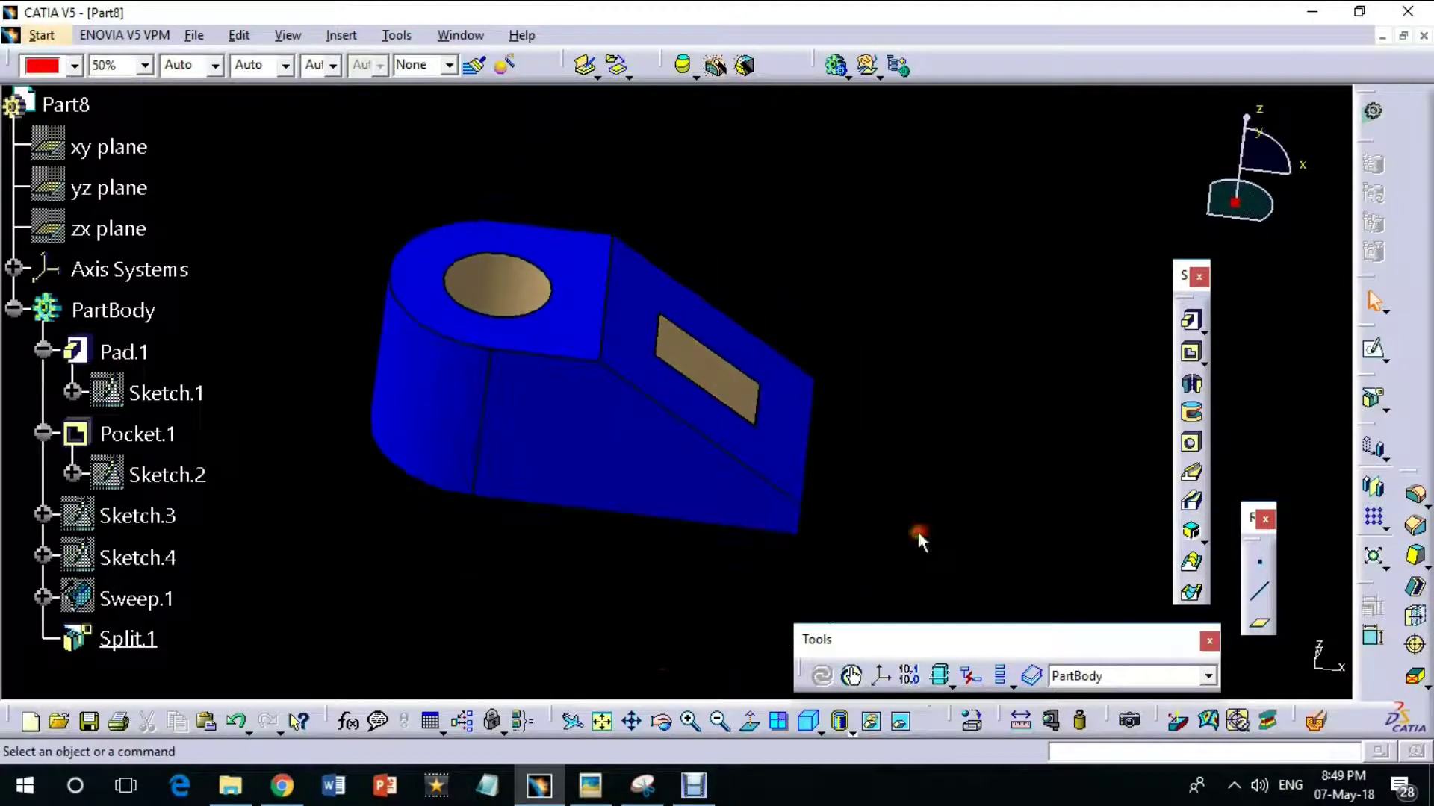
pyautogui.click(874, 648)
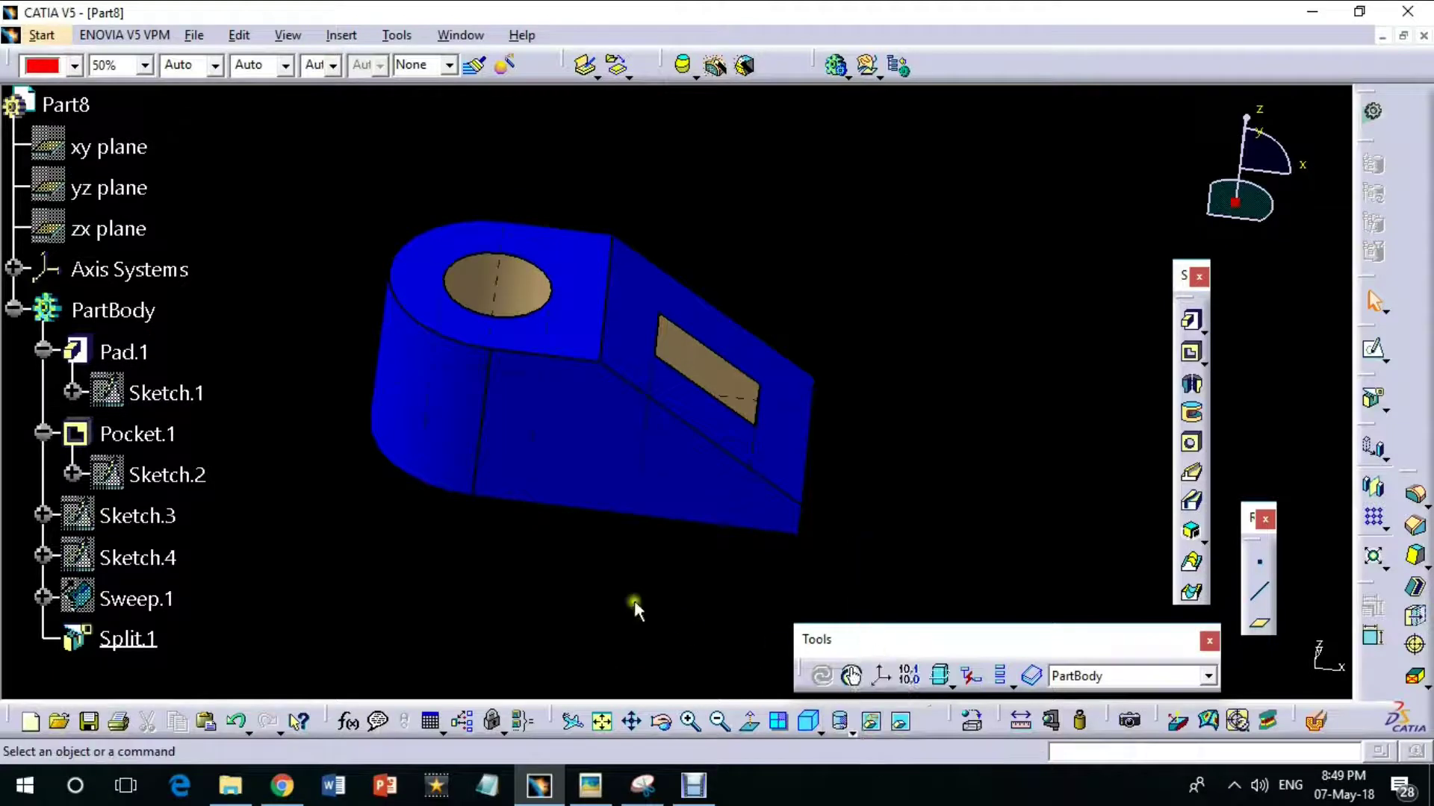
# Step: Display the part in a four-view Multi-View layout, repositioning it in the front and side views
pyautogui.click(784, 742)
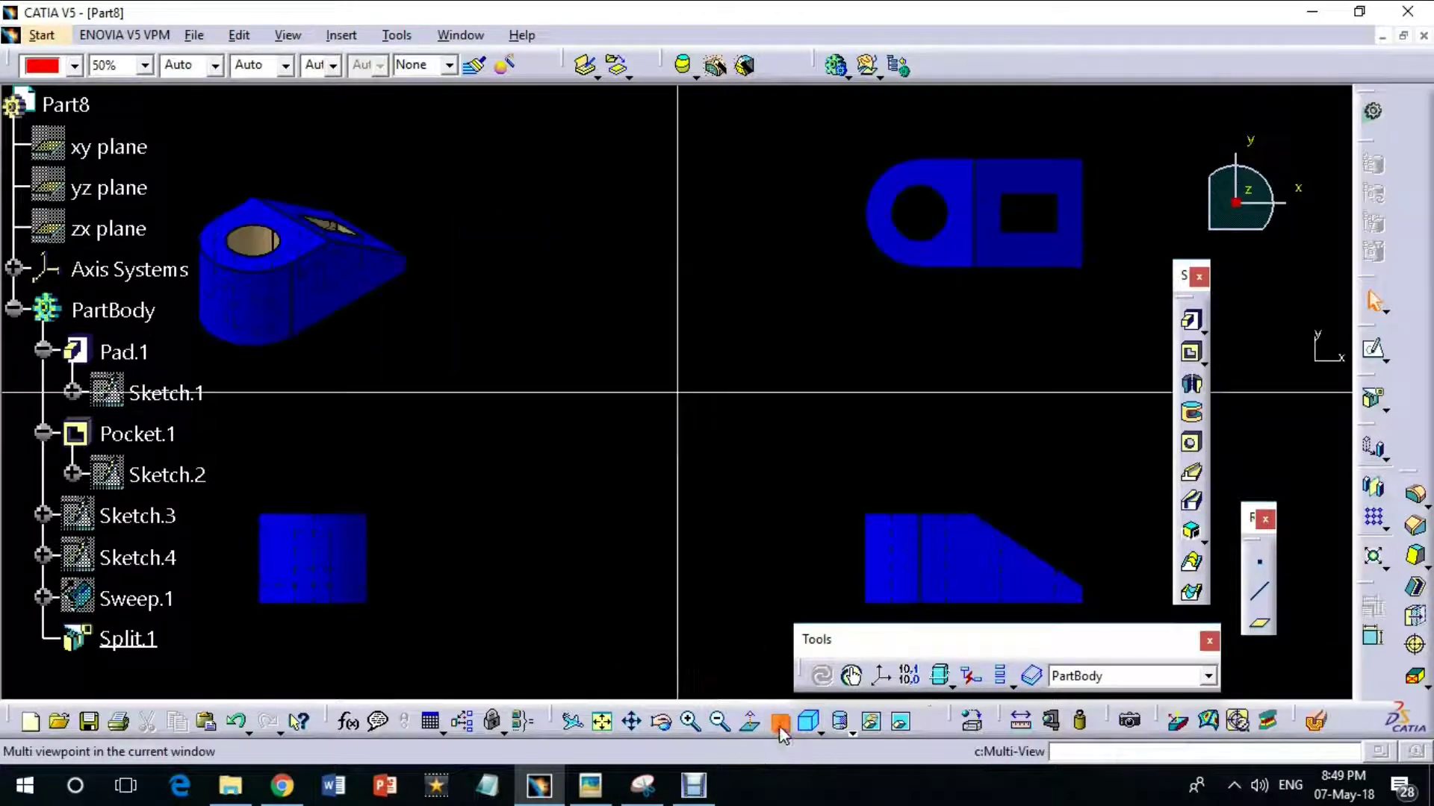
pyautogui.moveTo(914, 570); pyautogui.dragTo(813, 544, button='middle')
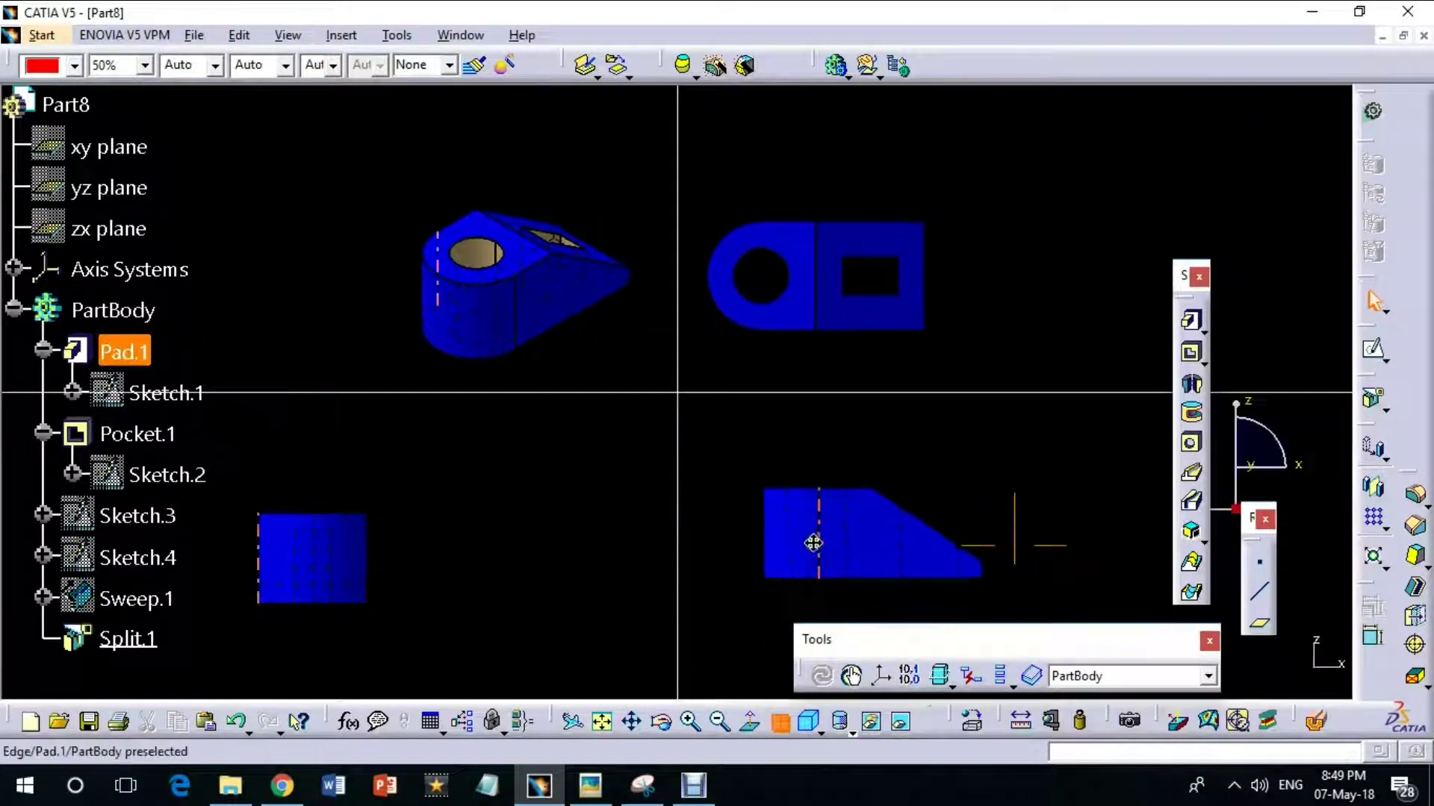
pyautogui.moveTo(310, 564); pyautogui.dragTo(576, 550, button='middle')
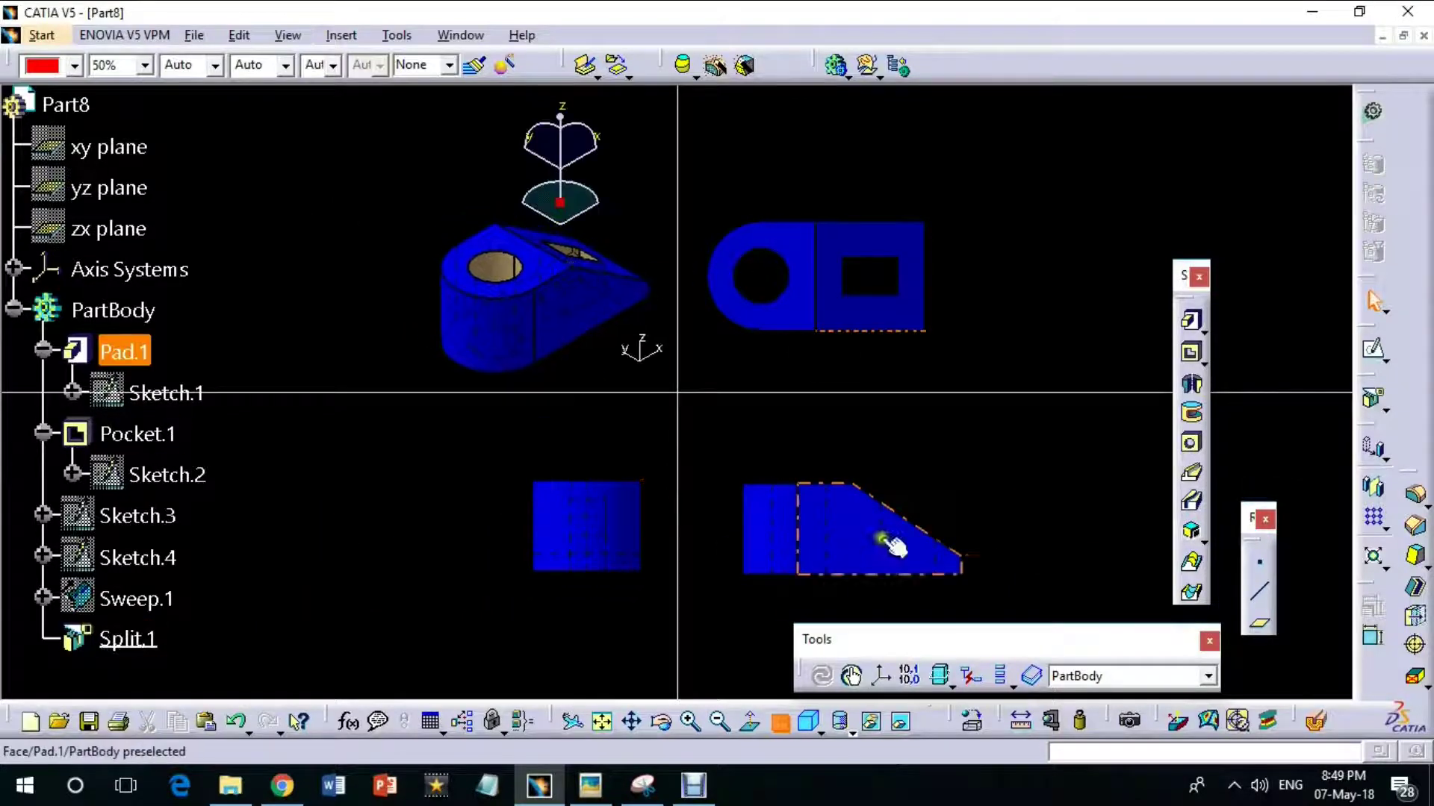